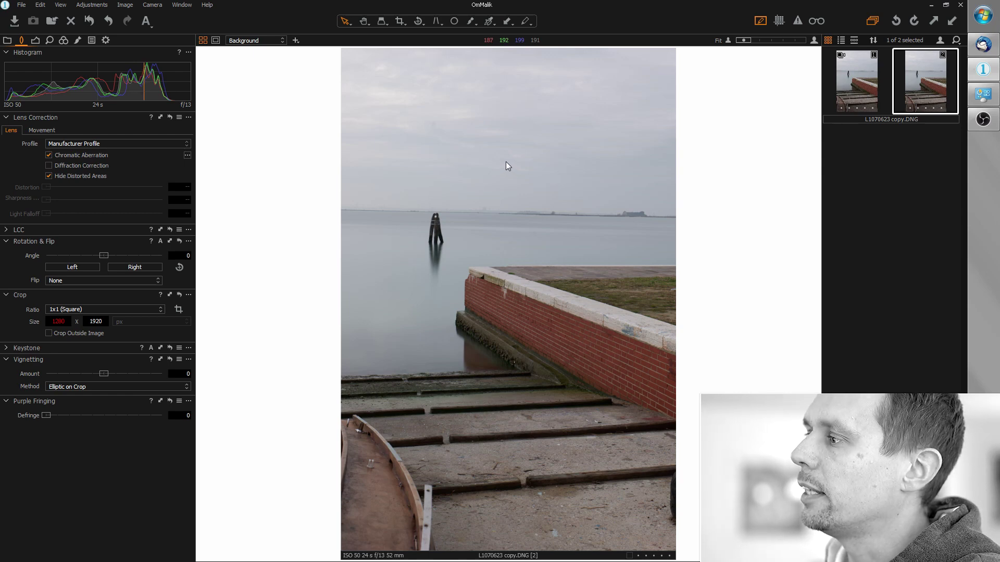
# Step: Straighten along the horizon line, rotating the photo by -1.41°
pyautogui.click(418, 20)
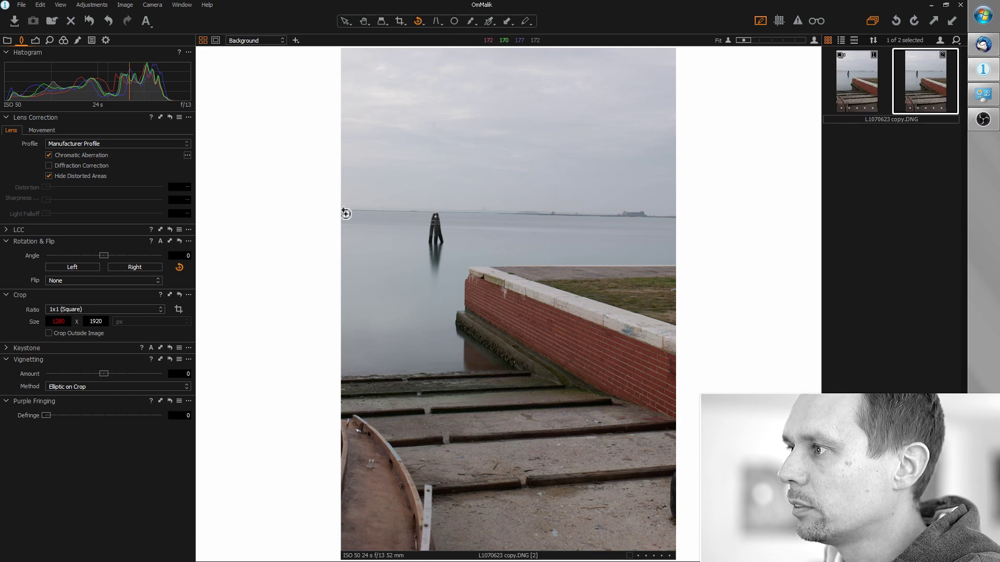
pyautogui.moveTo(342, 210); pyautogui.dragTo(685, 223)
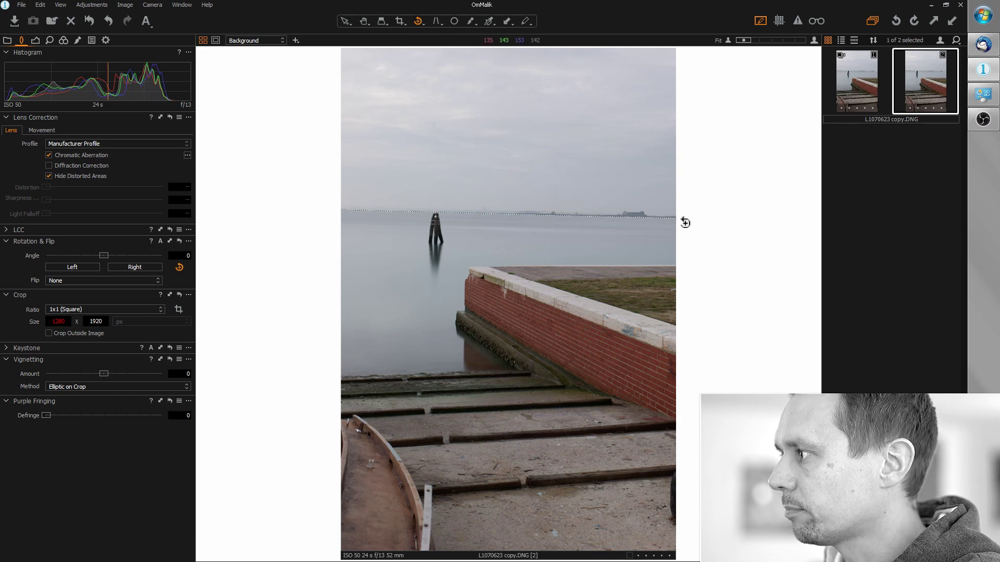
pyautogui.moveTo(685, 222); pyautogui.dragTo(684, 221)
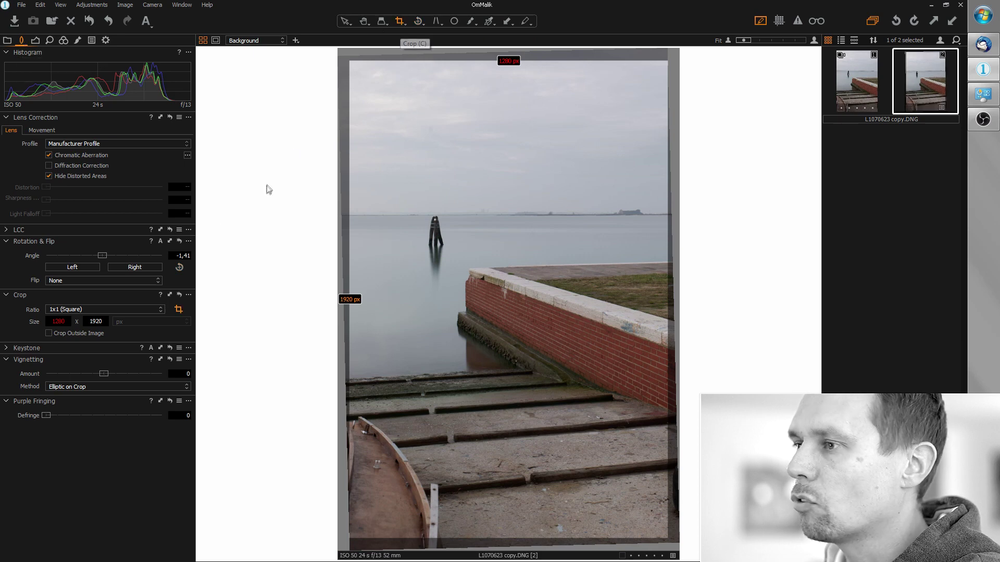
# Step: Crop the photo with an Unconstrained ratio to 1516 × 1920
pyautogui.click(161, 308)
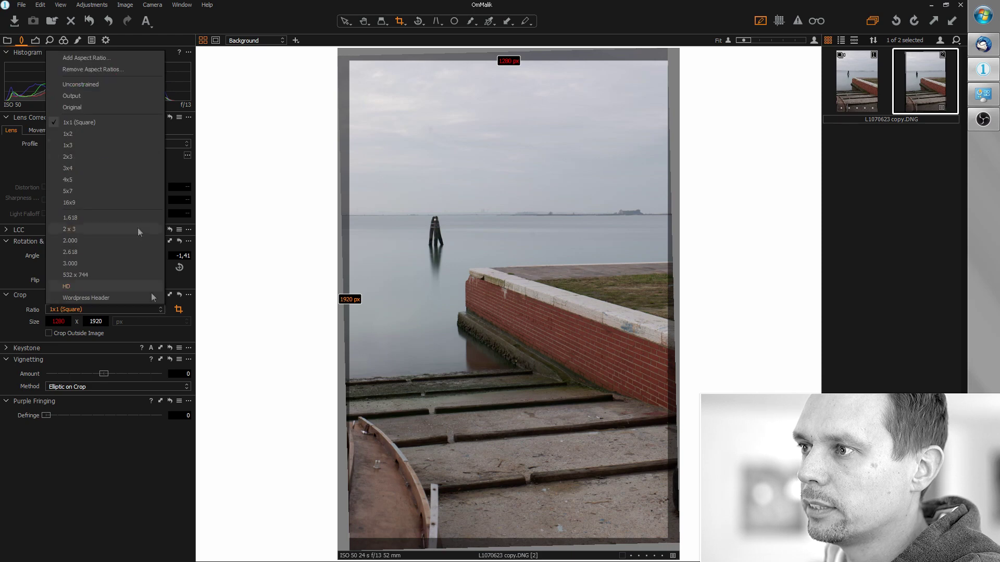
pyautogui.click(88, 93)
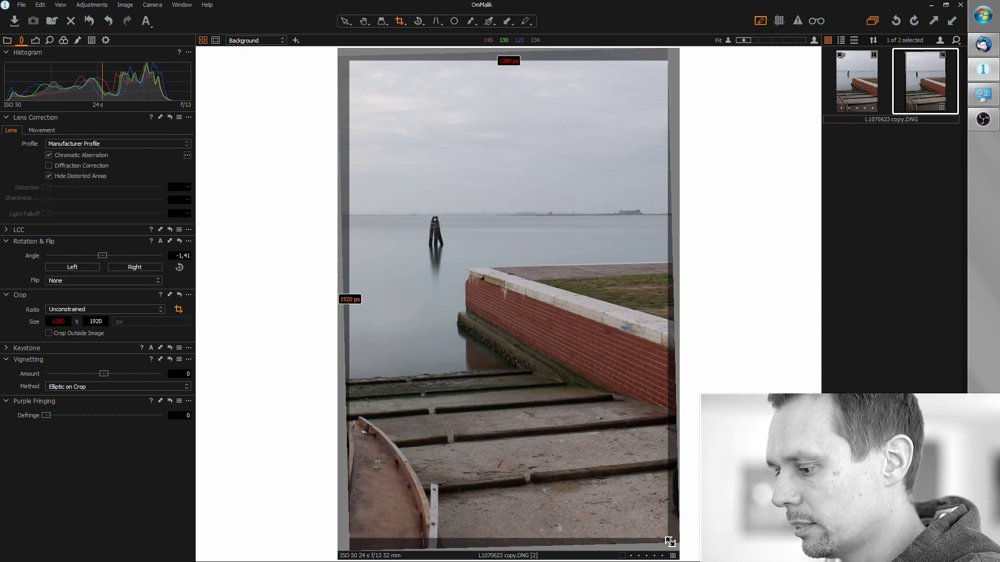
pyautogui.moveTo(669, 542); pyautogui.dragTo(672, 469)
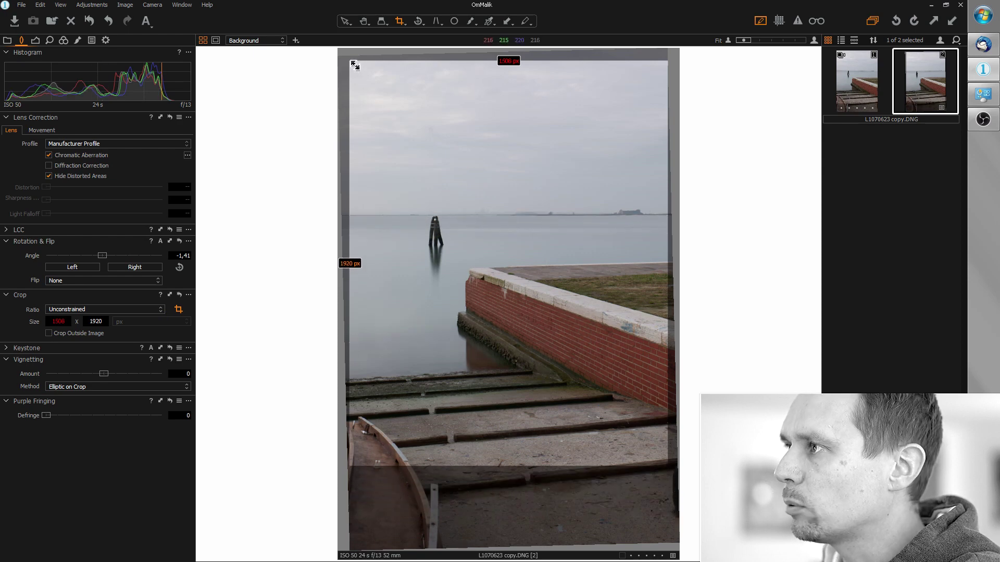
pyautogui.moveTo(355, 65); pyautogui.dragTo(349, 60)
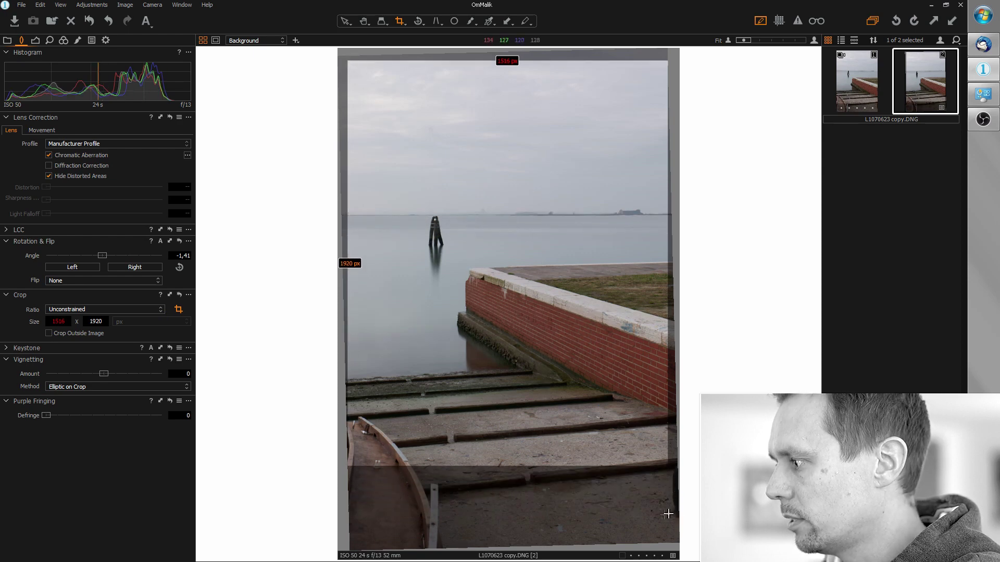
pyautogui.moveTo(672, 471); pyautogui.dragTo(673, 470)
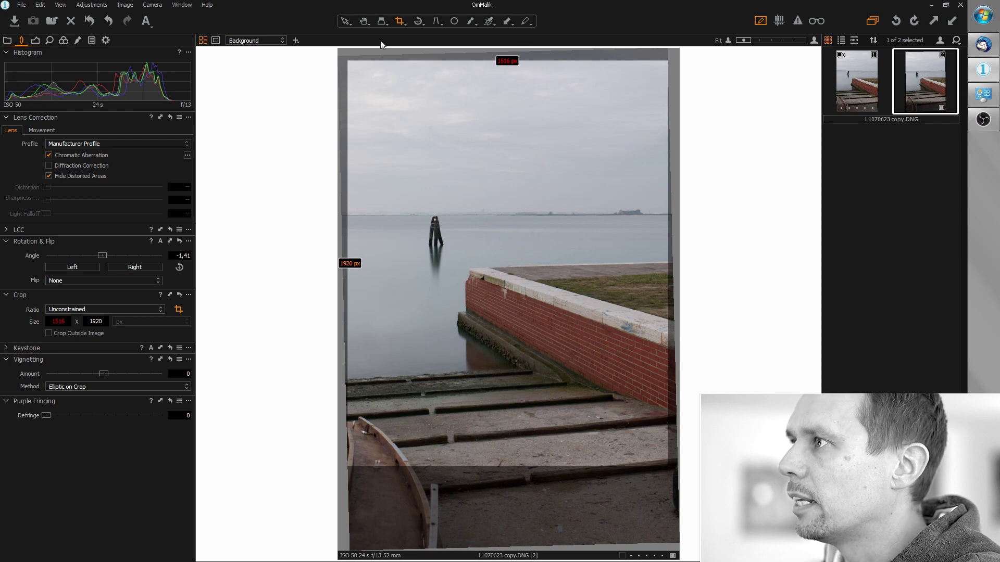
pyautogui.click(345, 19)
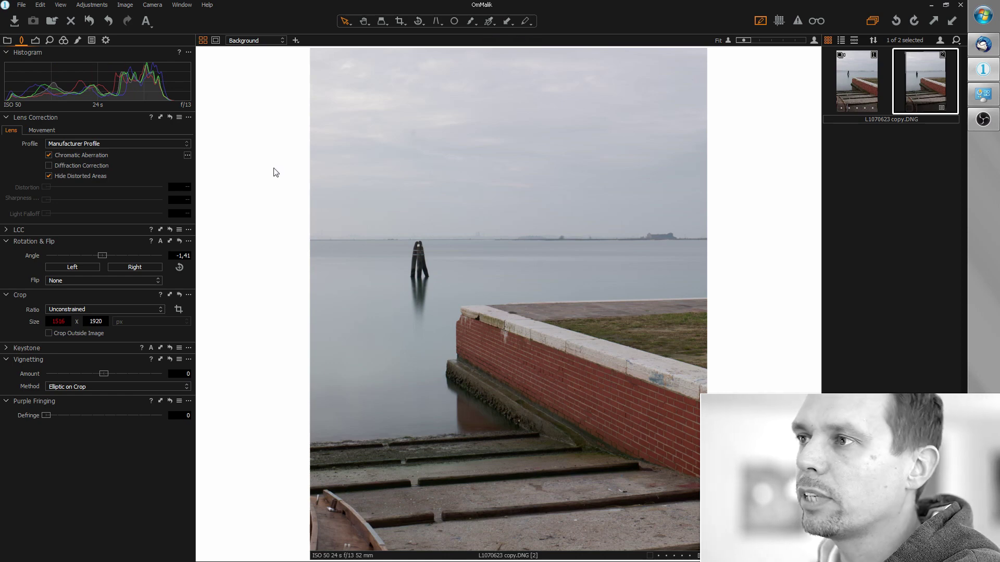
# Step: Drop Saturation to -100 for black-and-white and raise Contrast to 25
pyautogui.click(36, 40)
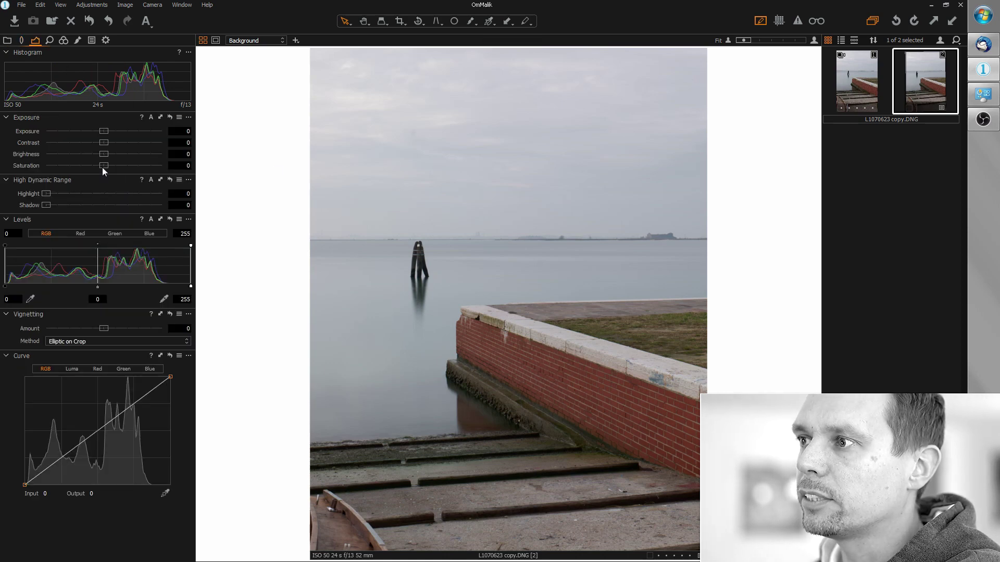
pyautogui.moveTo(104, 165); pyautogui.dragTo(1, 166)
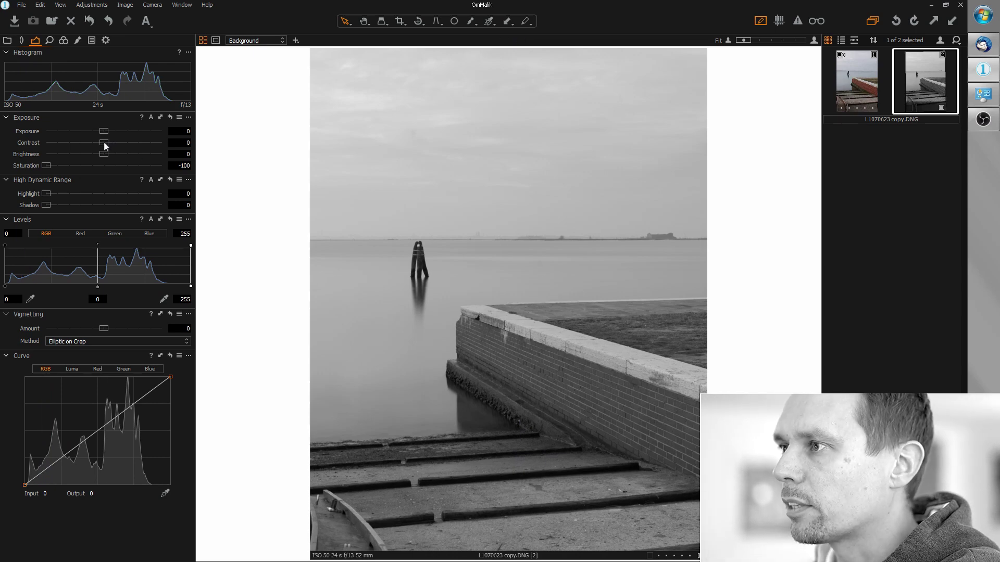
pyautogui.moveTo(104, 142); pyautogui.dragTo(132, 147)
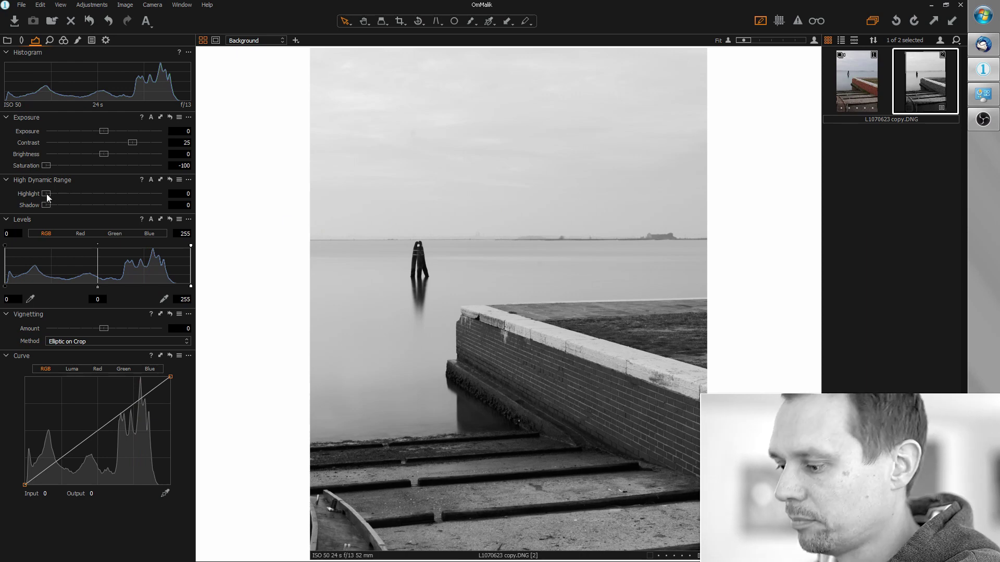
# Step: Set HDR Highlight to 100, Shadow to 15, and the Levels white point to 202
pyautogui.moveTo(47, 195); pyautogui.dragTo(169, 201)
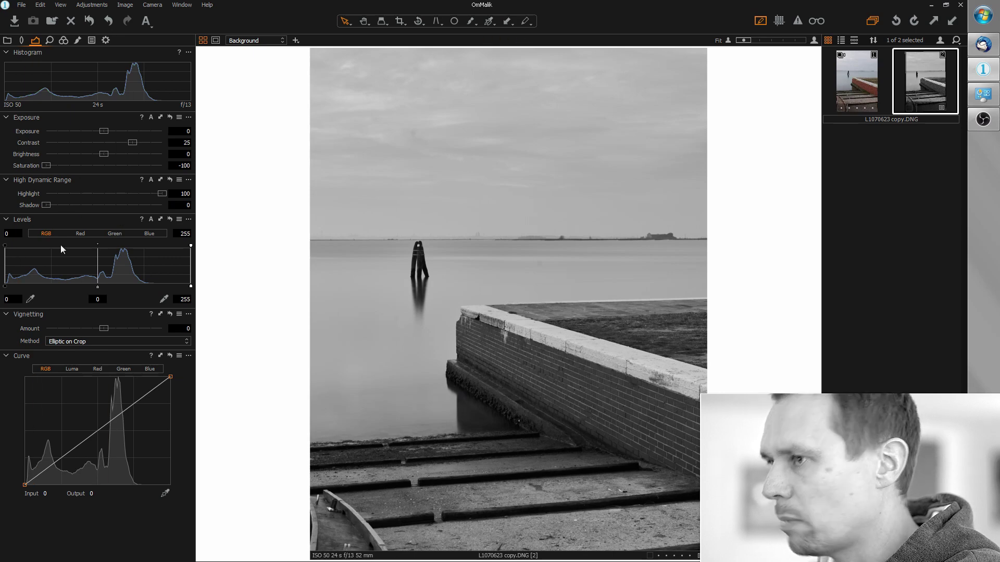
pyautogui.moveTo(45, 204); pyautogui.dragTo(59, 205)
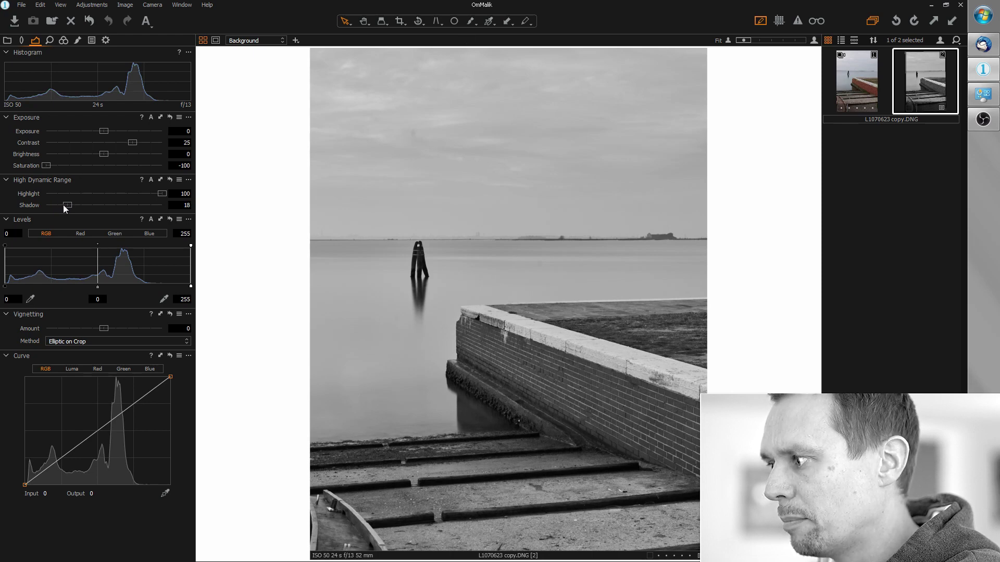
pyautogui.moveTo(64, 205)
pyautogui.mouseDown()
pyautogui.moveTo(102, 207)
pyautogui.moveTo(61, 205)
pyautogui.mouseUp()
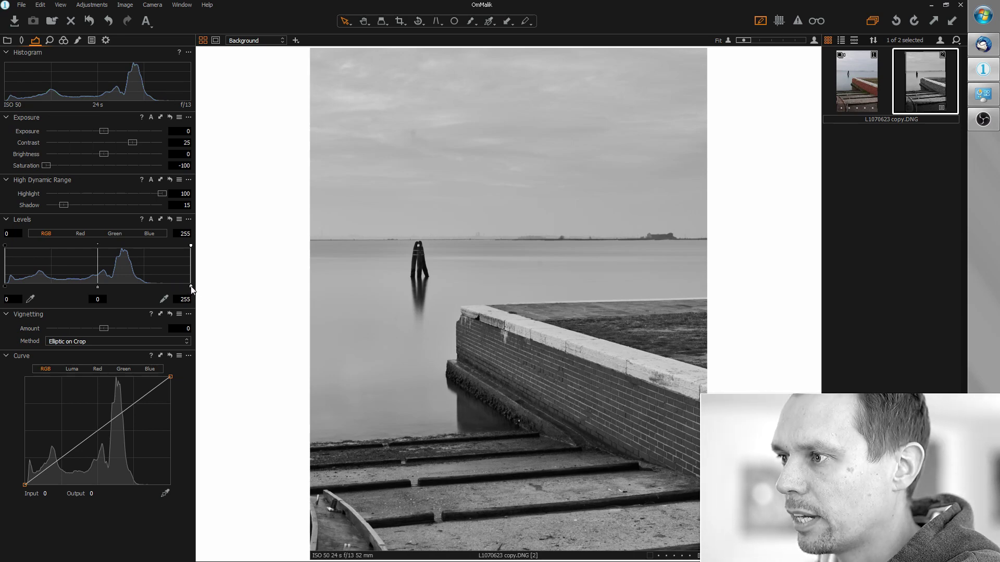
pyautogui.moveTo(191, 288); pyautogui.dragTo(152, 288)
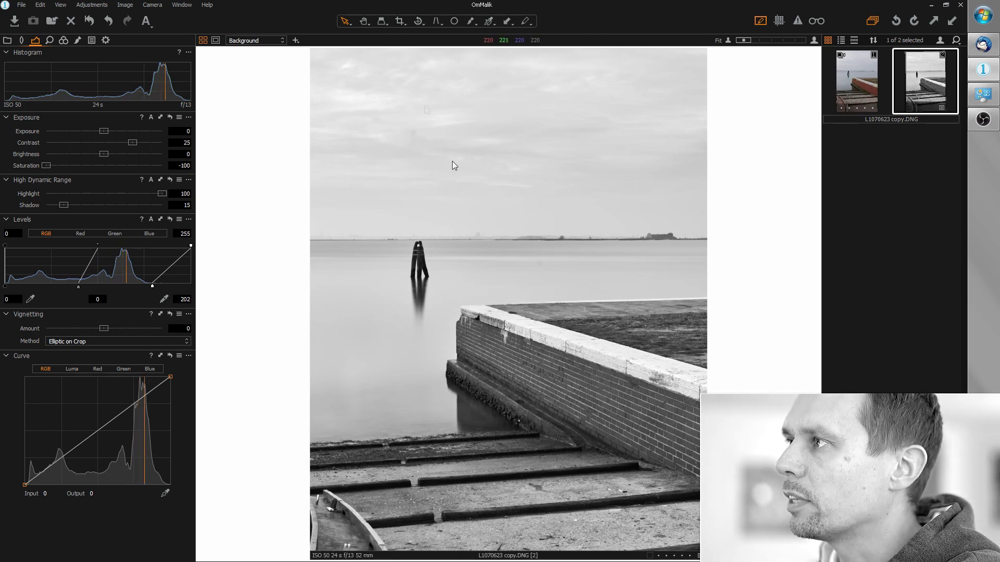
# Step: Remove dust spots in the sky and on the water, then fit the whole photo
pyautogui.click(454, 24)
pyautogui.scroll(2, 413, 131)
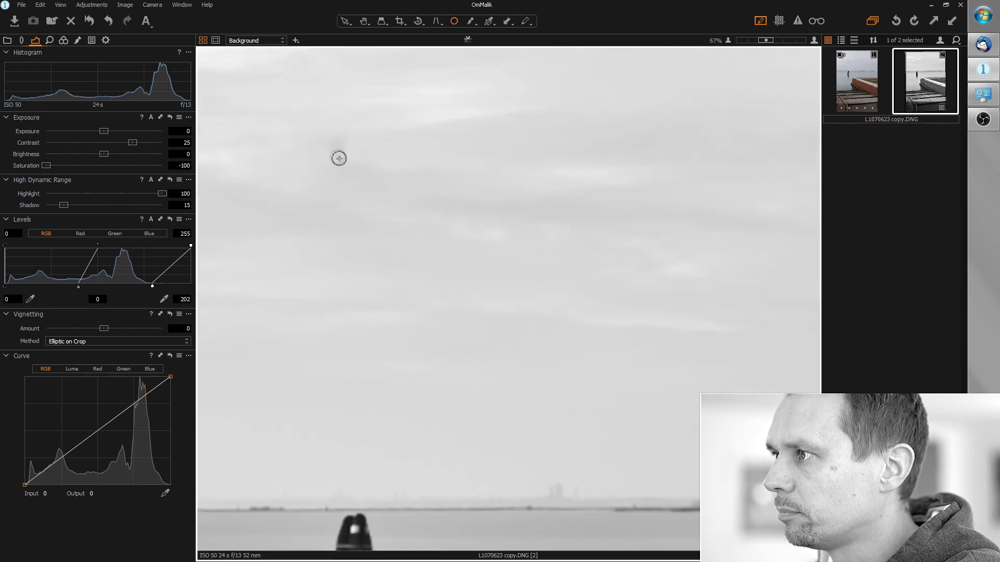
pyautogui.moveTo(336, 151)
pyautogui.mouseDown()
pyautogui.moveTo(357, 168)
pyautogui.moveTo(340, 153)
pyautogui.mouseUp()
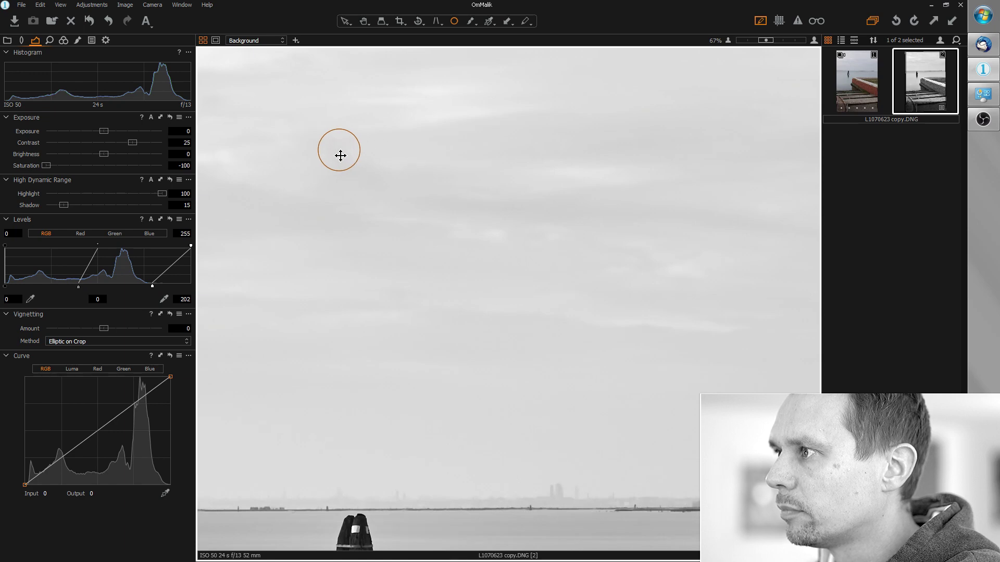
pyautogui.scroll(-4, 450, 151)
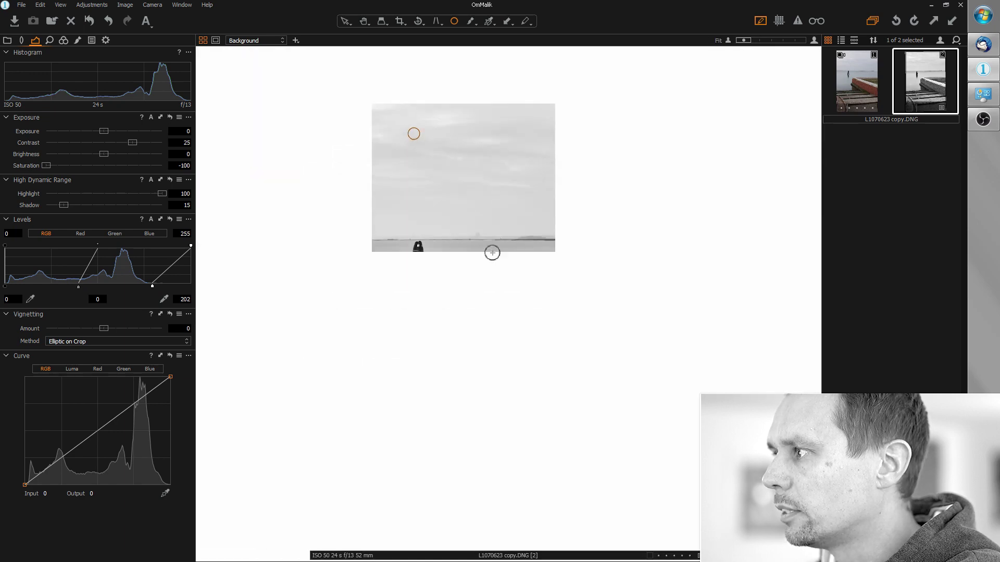
pyautogui.scroll(4, 552, 261)
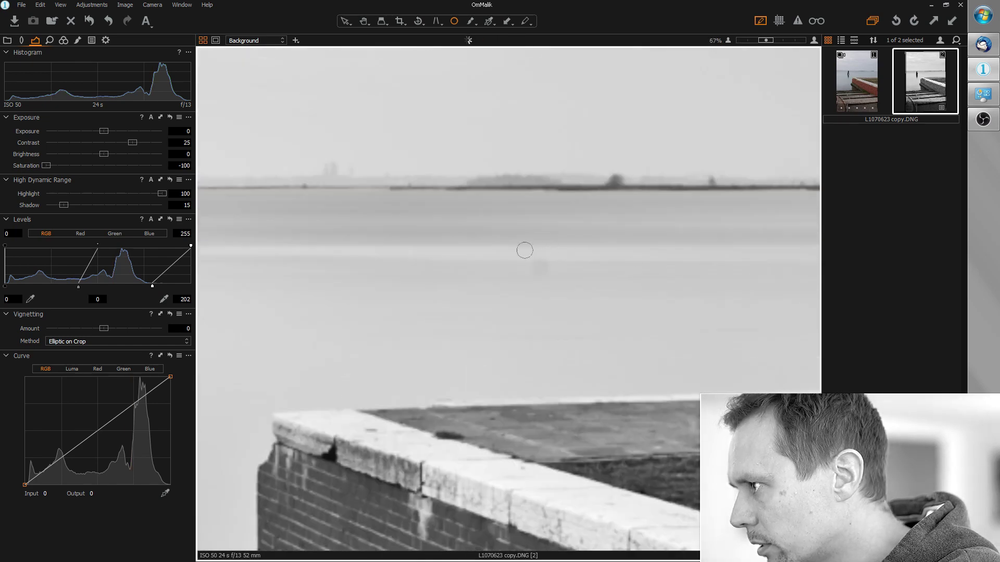
pyautogui.click(542, 267)
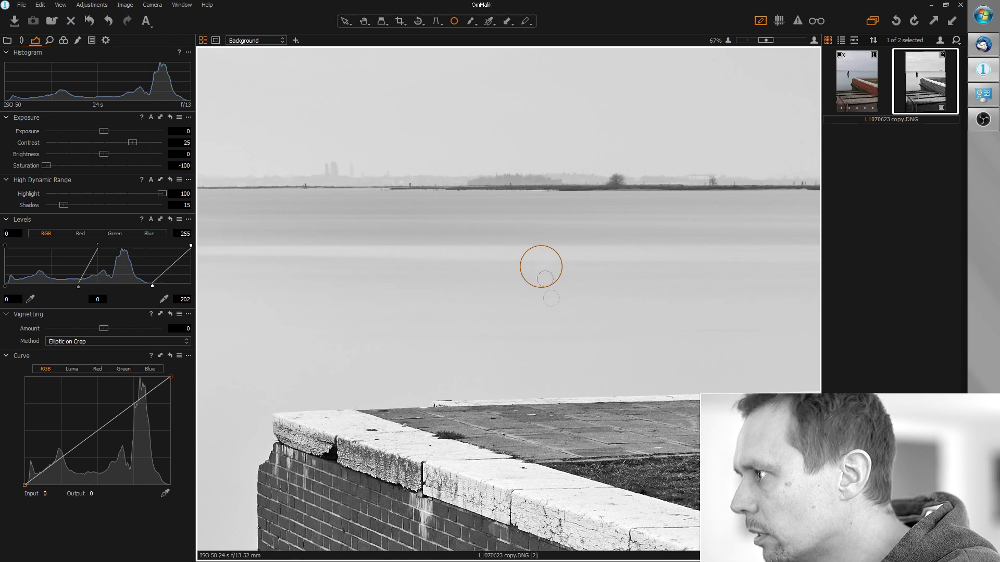
pyautogui.hotkey('ctrl', '0')
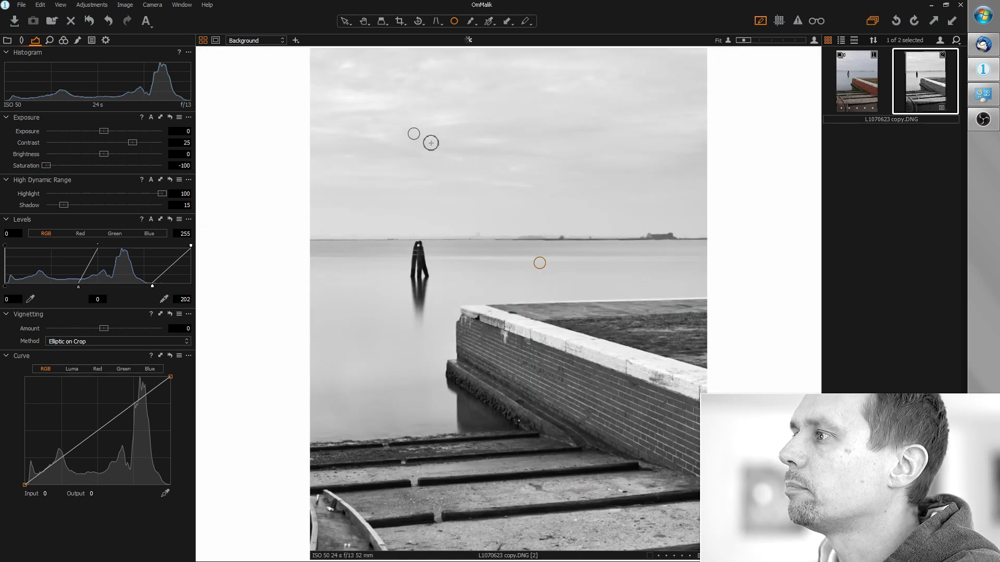
pyautogui.press('v')
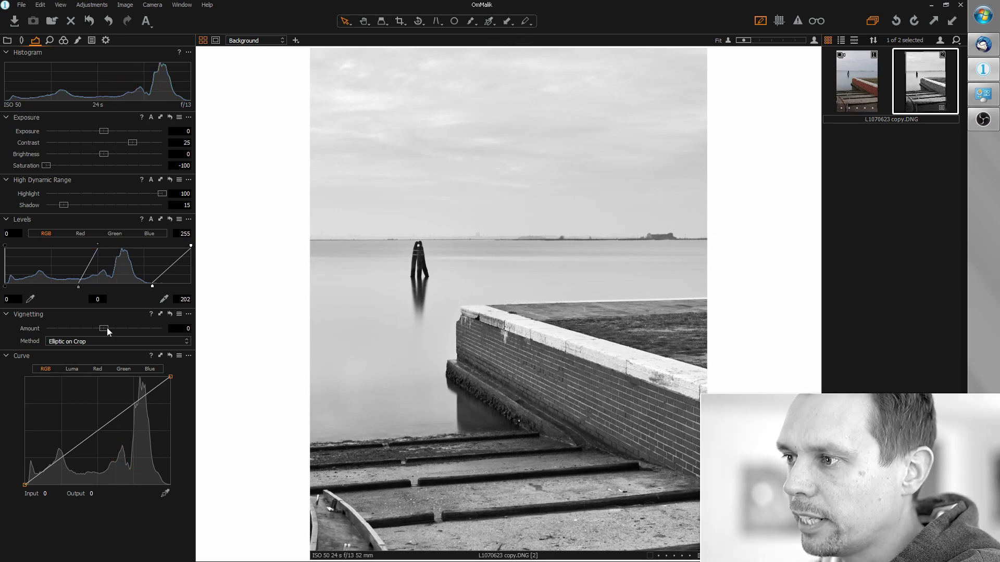
# Step: Darken the edges with a -0,83 vignette using the Circular on Crop method
pyautogui.moveTo(101, 330); pyautogui.dragTo(90, 332)
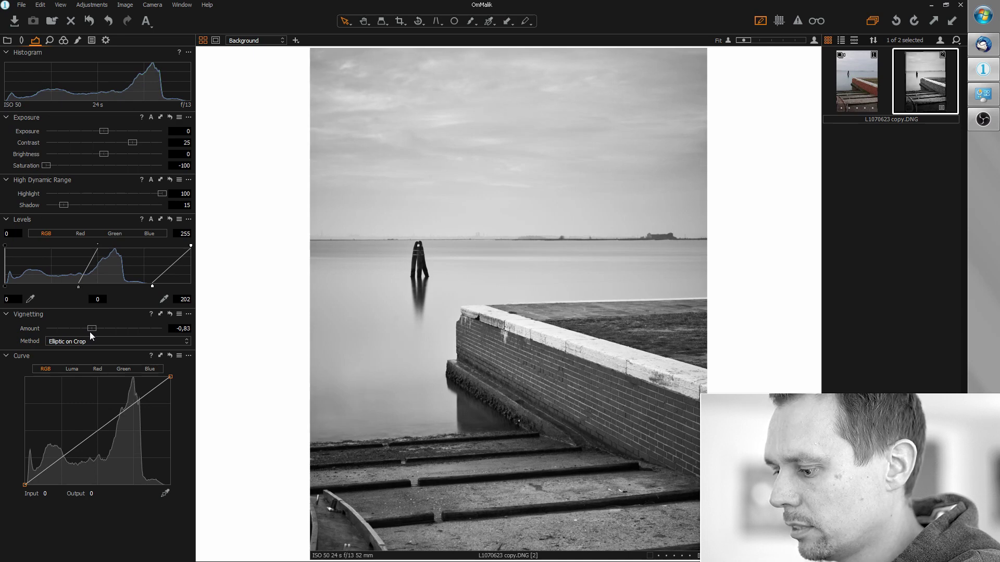
pyautogui.click(141, 343)
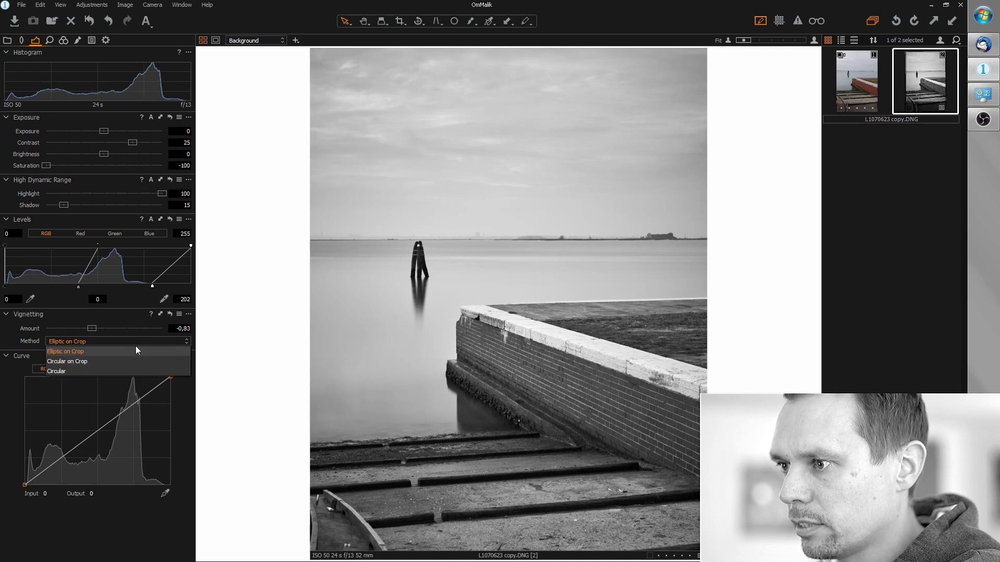
pyautogui.click(124, 361)
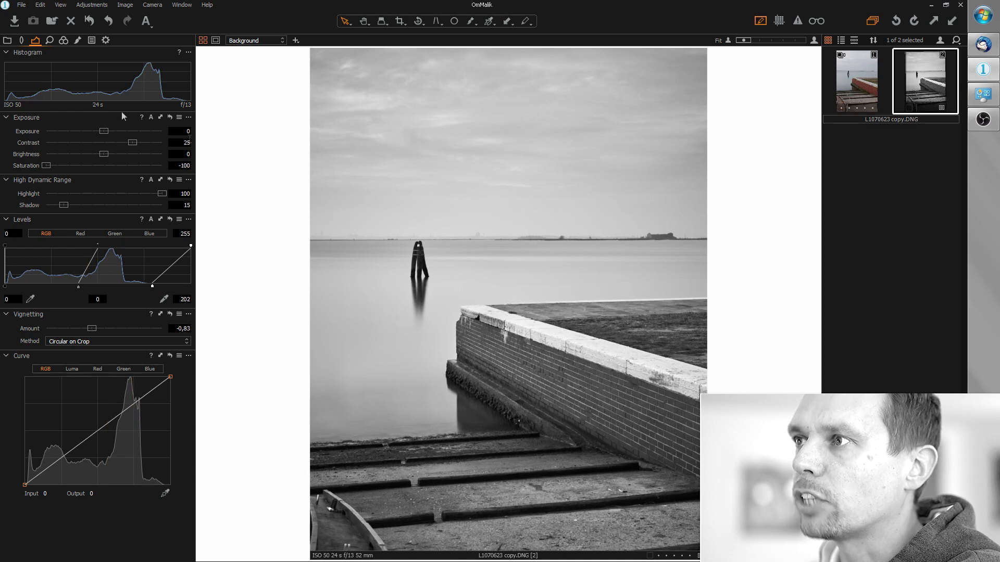
pyautogui.click(50, 40)
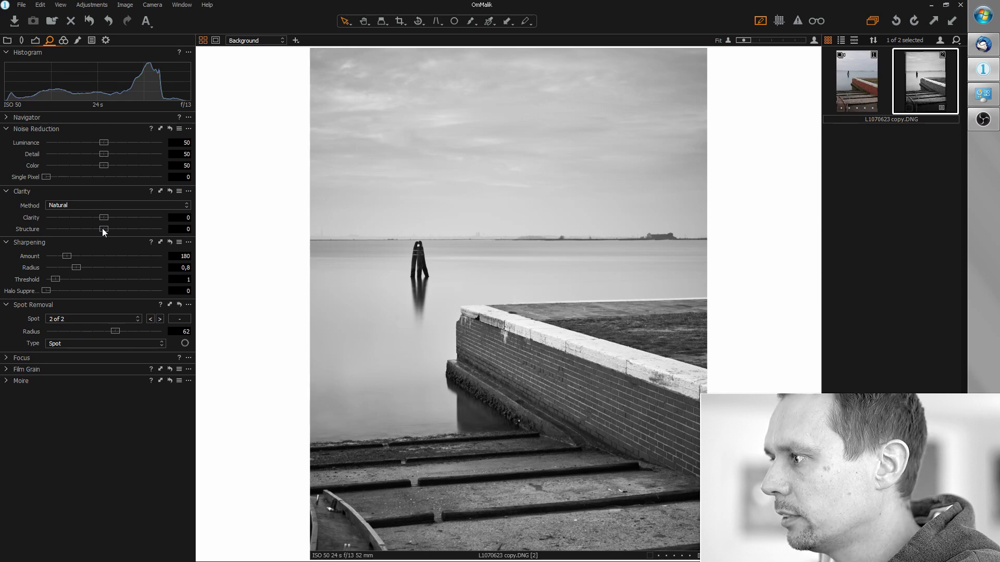
# Step: Set Clarity Structure to 25 and sharpen with Amount 906 and Radius 0,2
pyautogui.moveTo(103, 230); pyautogui.dragTo(117, 229)
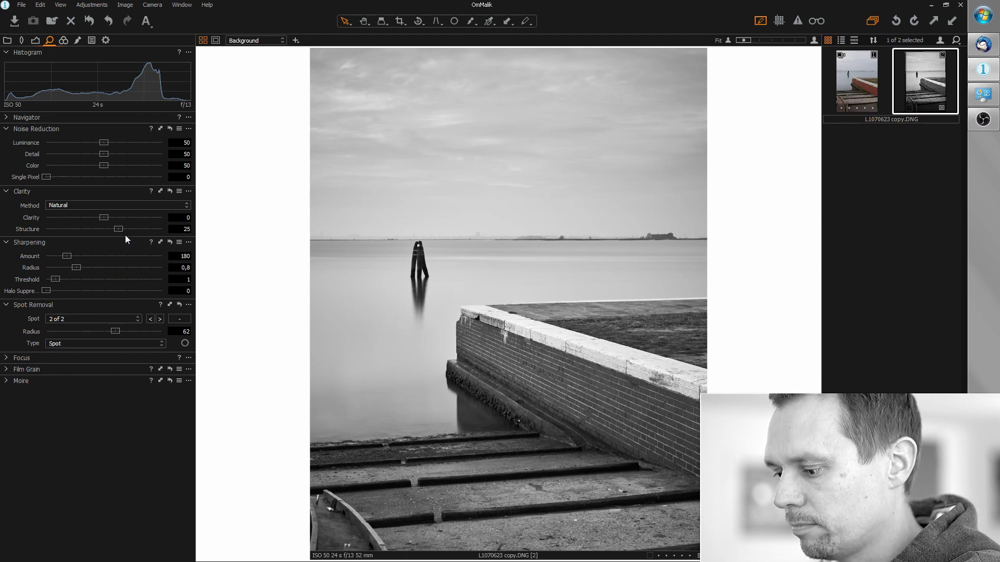
pyautogui.scroll(3, 570, 378)
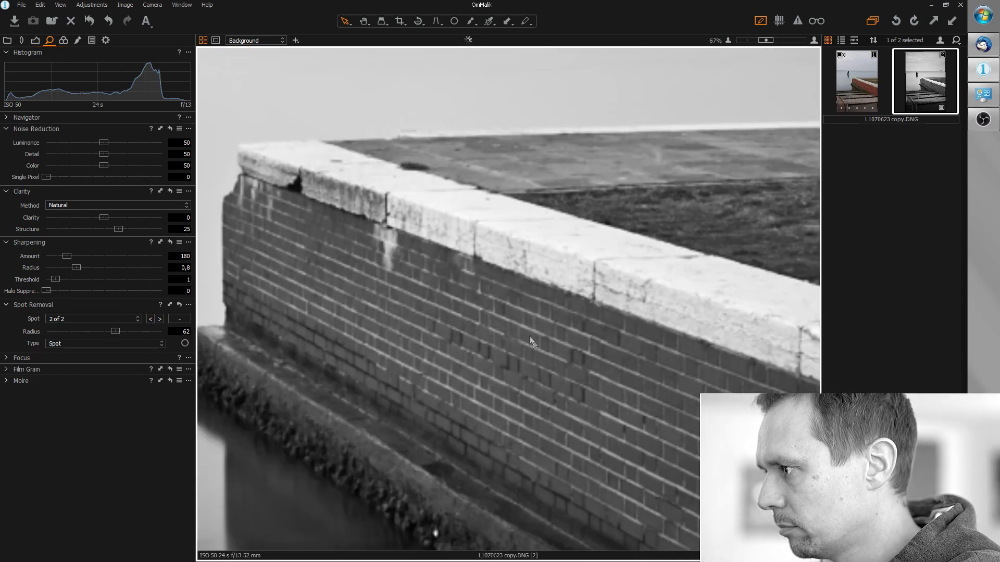
pyautogui.scroll(3, 505, 271)
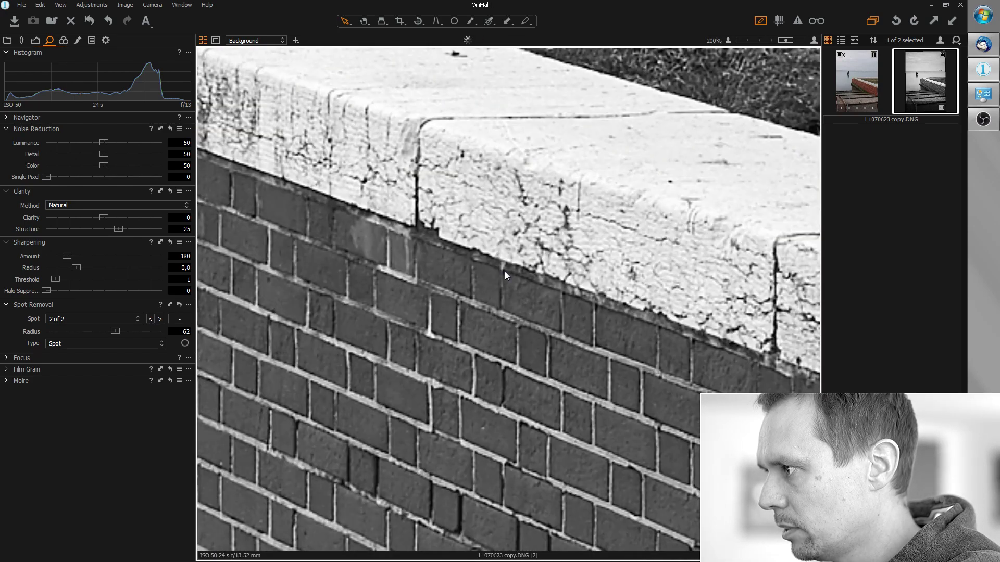
pyautogui.scroll(2, 494, 285)
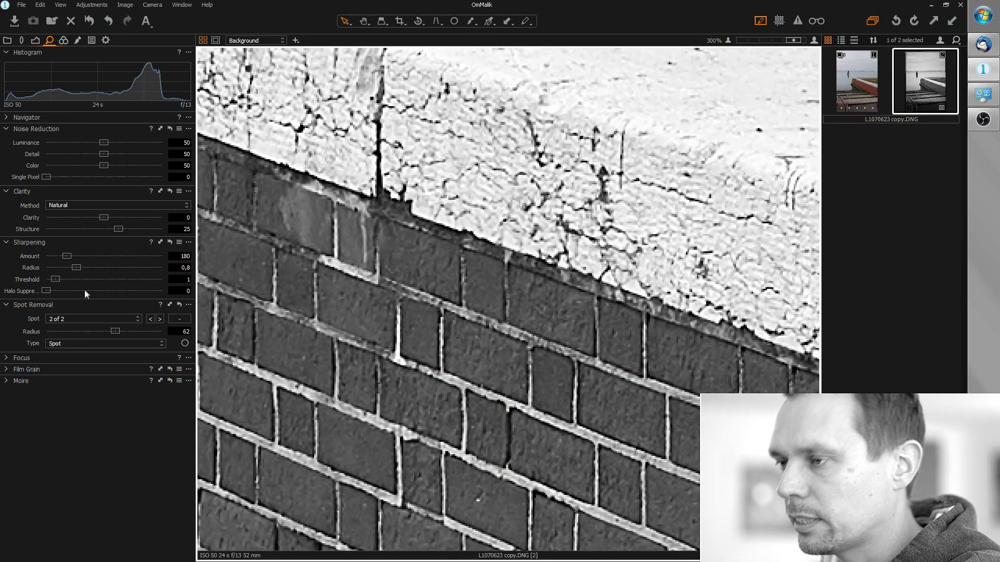
pyautogui.moveTo(73, 267); pyautogui.dragTo(162, 256)
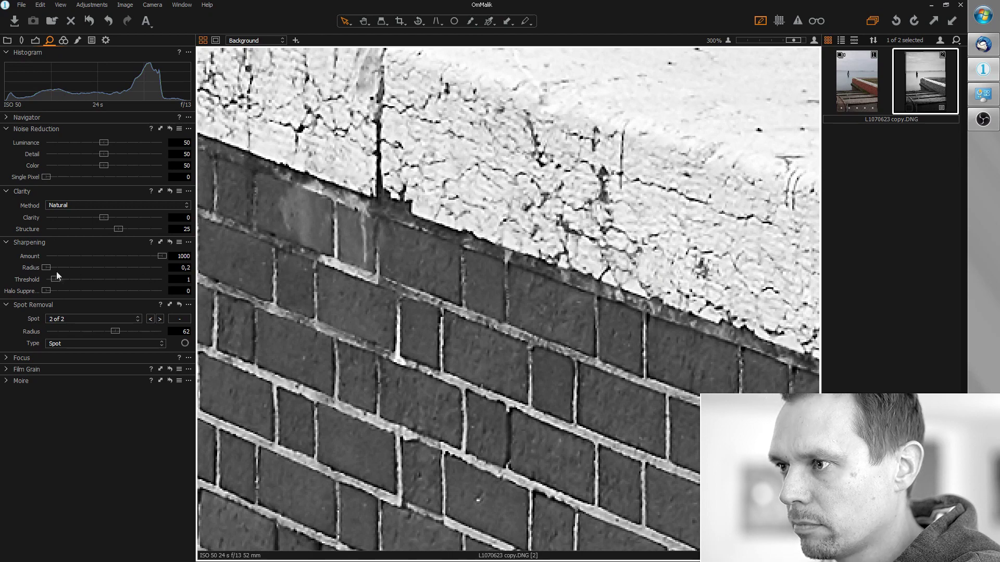
pyautogui.moveTo(46, 268); pyautogui.dragTo(51, 266)
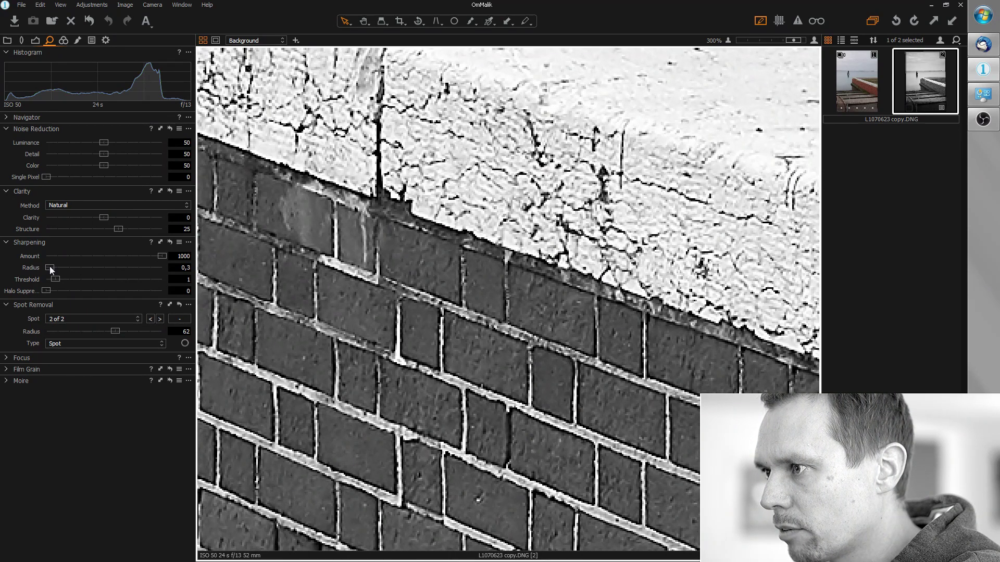
pyautogui.moveTo(51, 268); pyautogui.dragTo(49, 269)
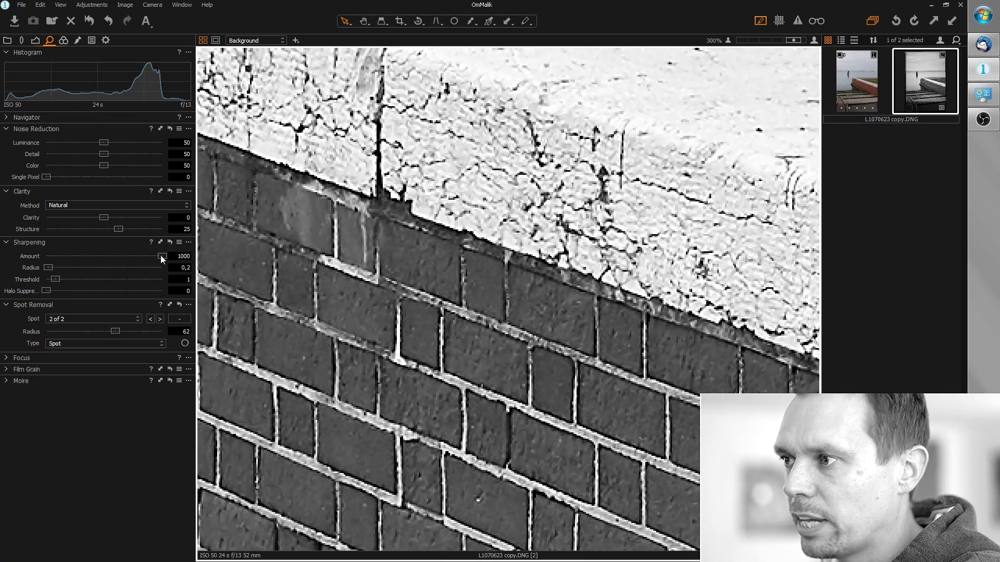
pyautogui.moveTo(158, 255); pyautogui.dragTo(154, 257)
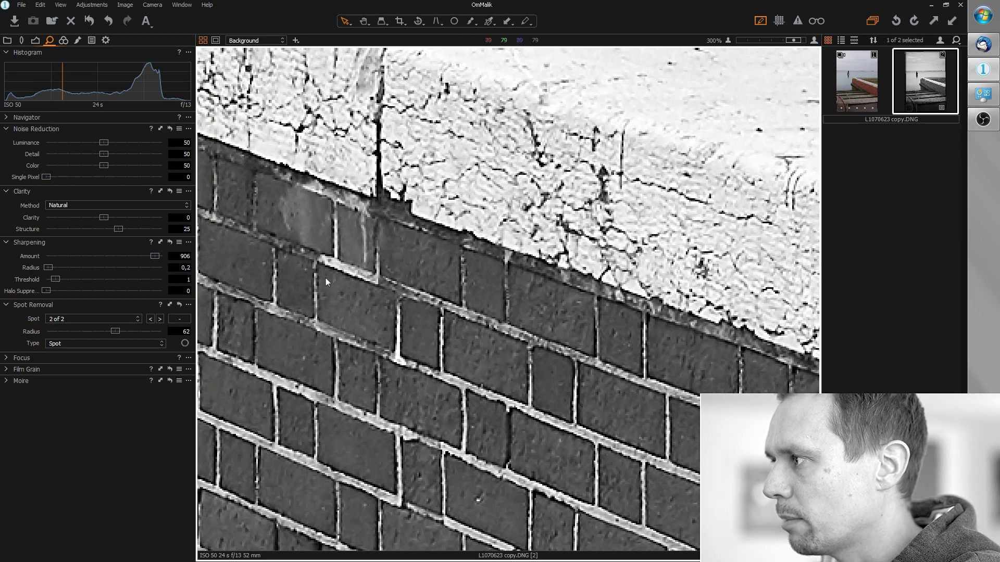
pyautogui.hotkey('ctrl', '0')
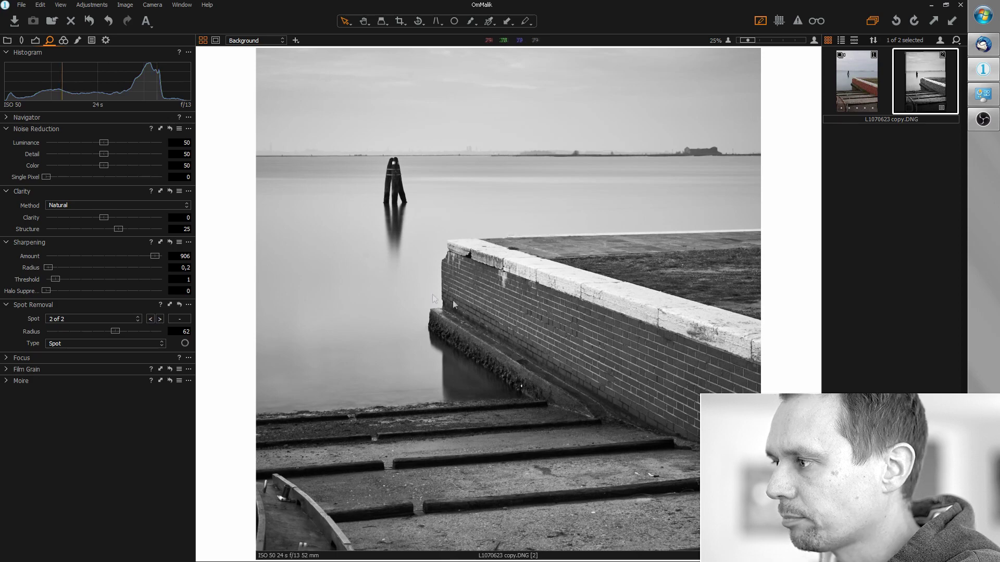
pyautogui.hotkey('ctrl', '0')
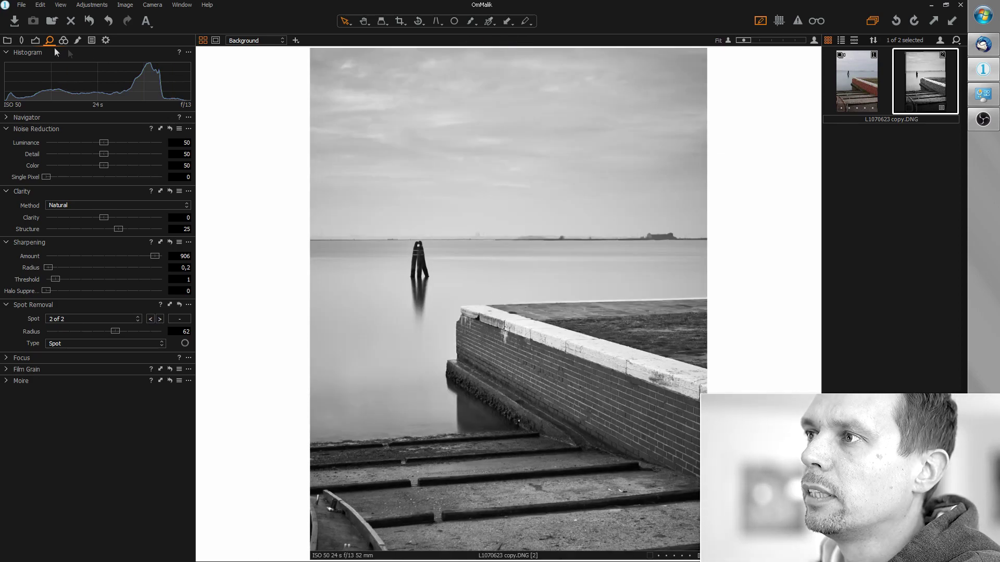
# Step: Add Layer 1 with a gradient mask over the foreground and raise its Contrast to 43
pyautogui.click(77, 38)
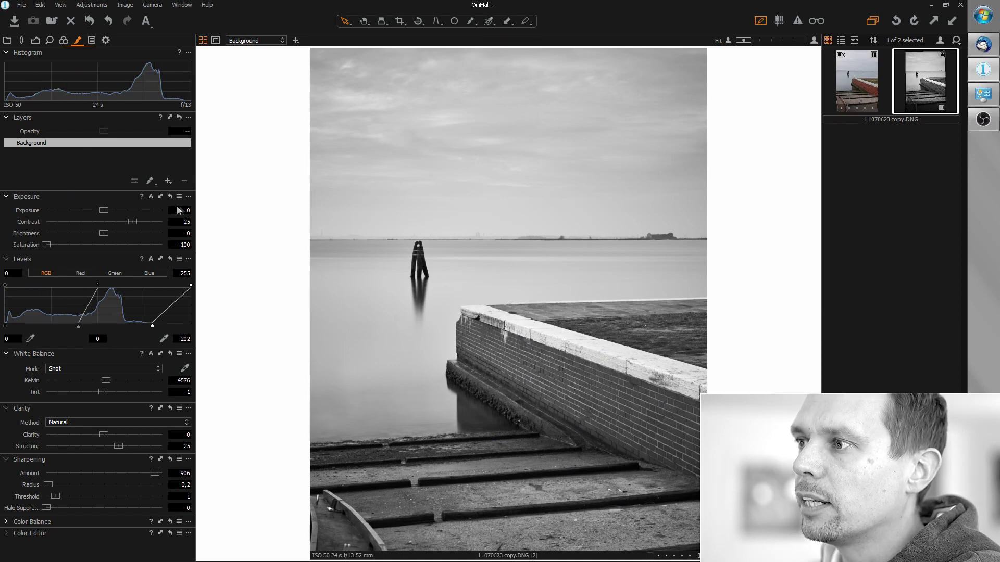
pyautogui.click(168, 181)
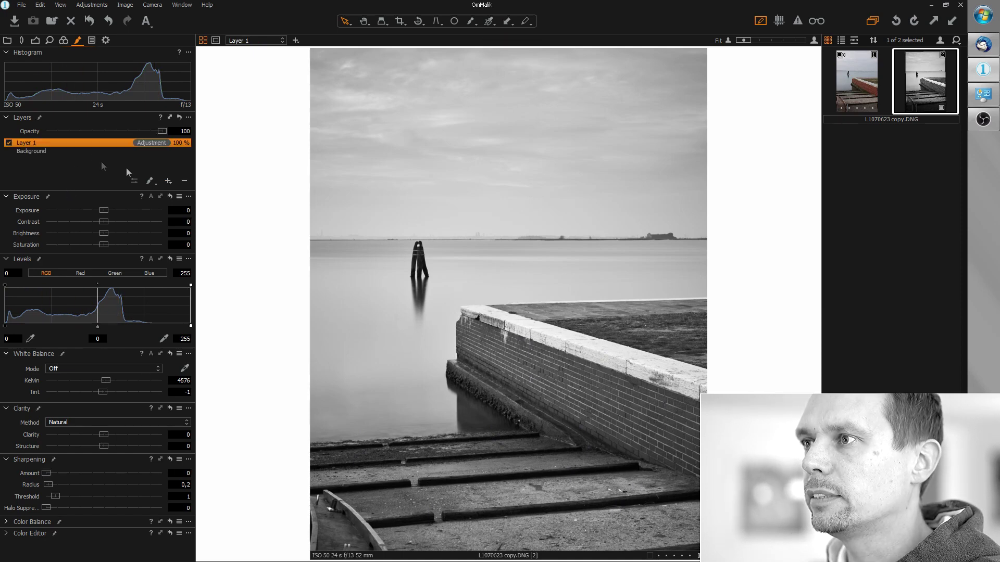
pyautogui.click(151, 181)
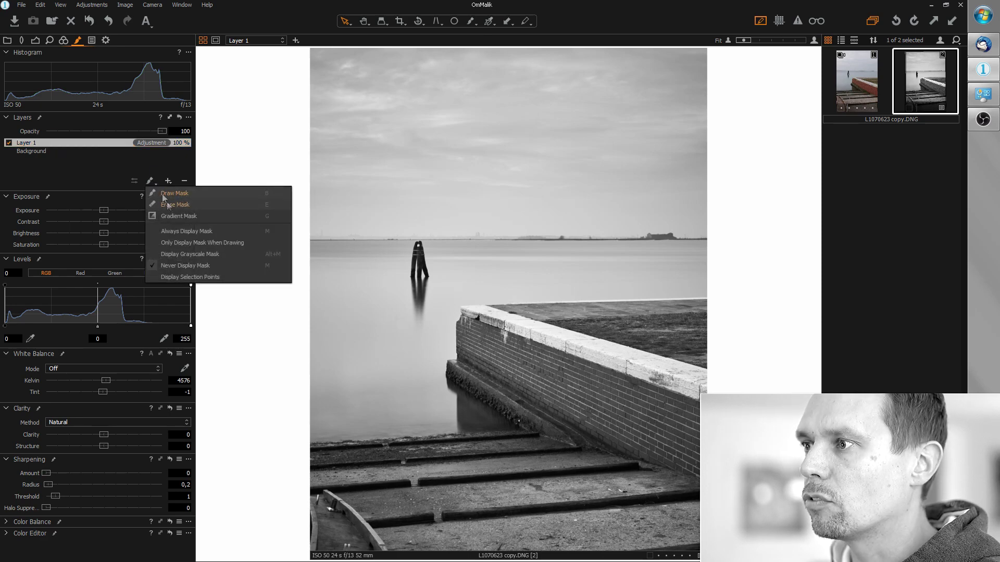
pyautogui.click(179, 216)
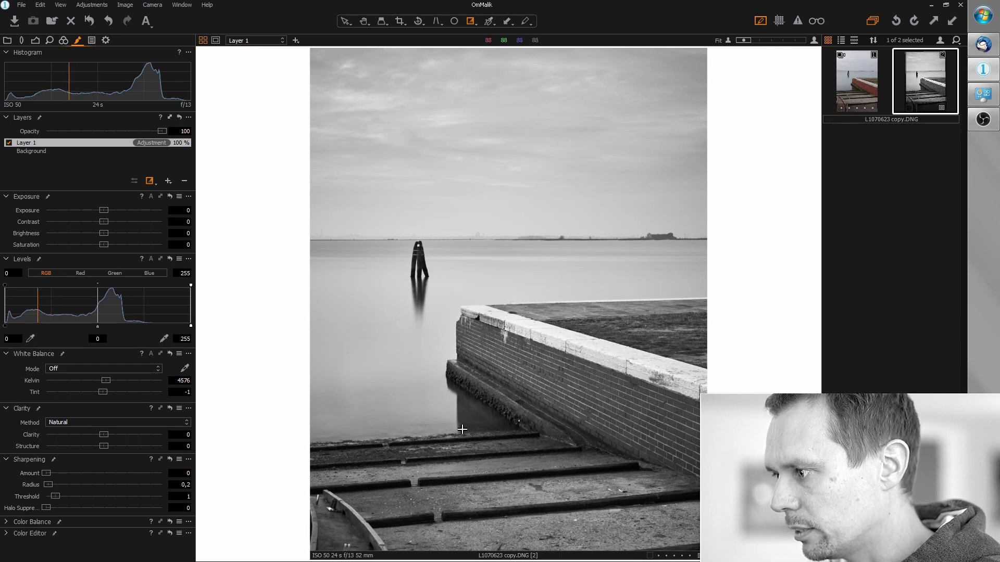
pyautogui.moveTo(457, 426); pyautogui.dragTo(467, 326)
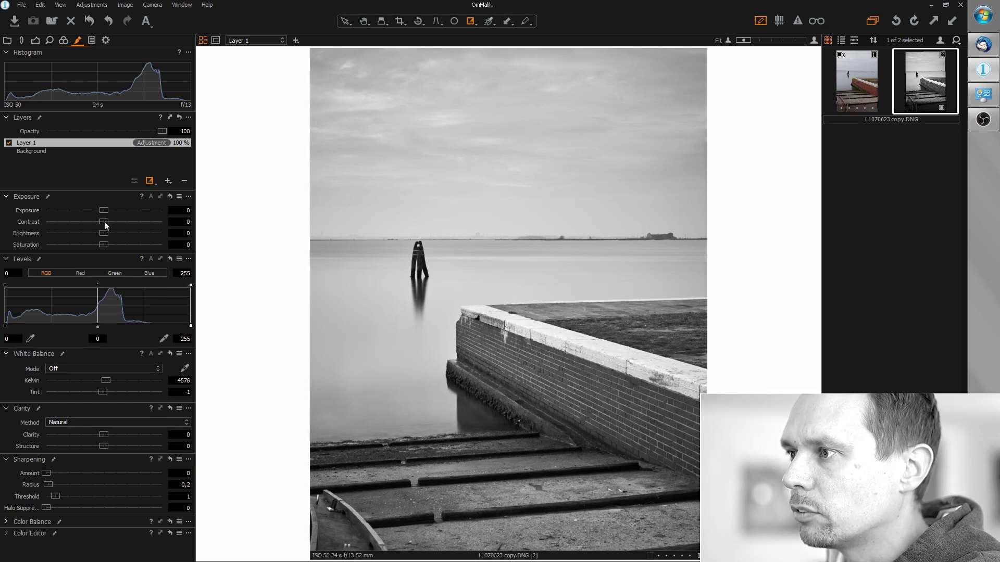
pyautogui.moveTo(104, 220); pyautogui.dragTo(150, 224)
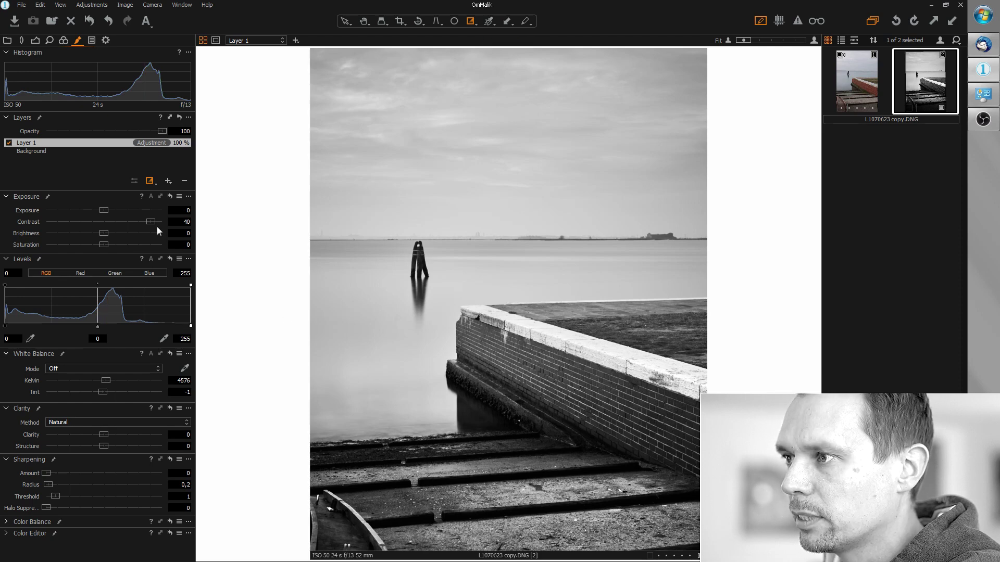
pyautogui.moveTo(151, 222); pyautogui.dragTo(154, 223)
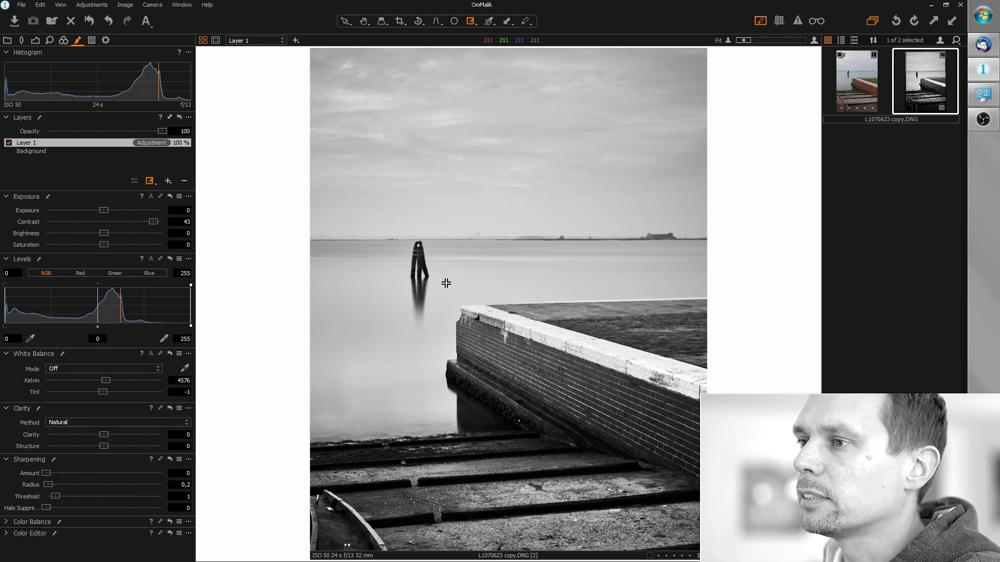
# Step: Add Layer 2 and paint its mask across the water below the horizon
pyautogui.click(167, 180)
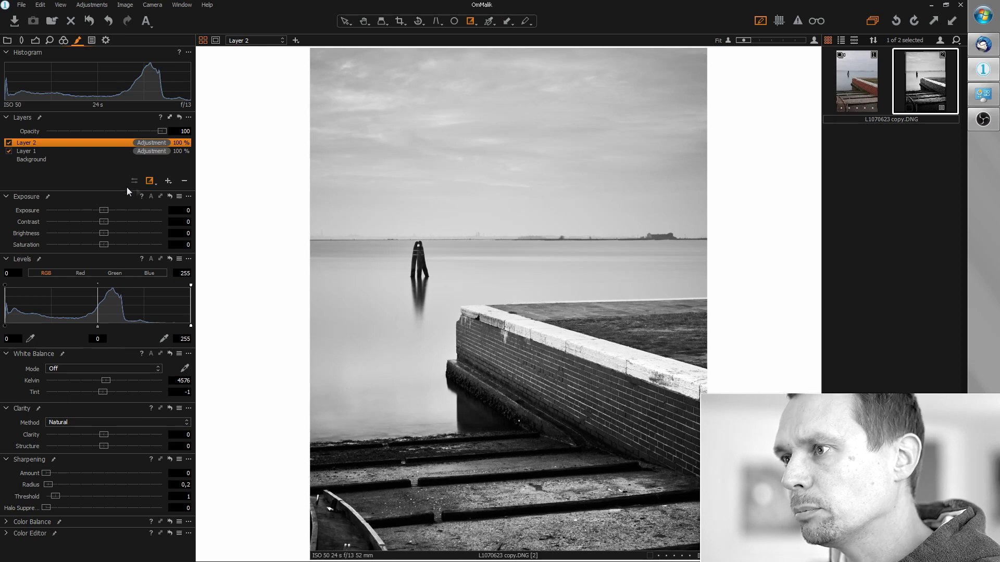
pyautogui.click(150, 181)
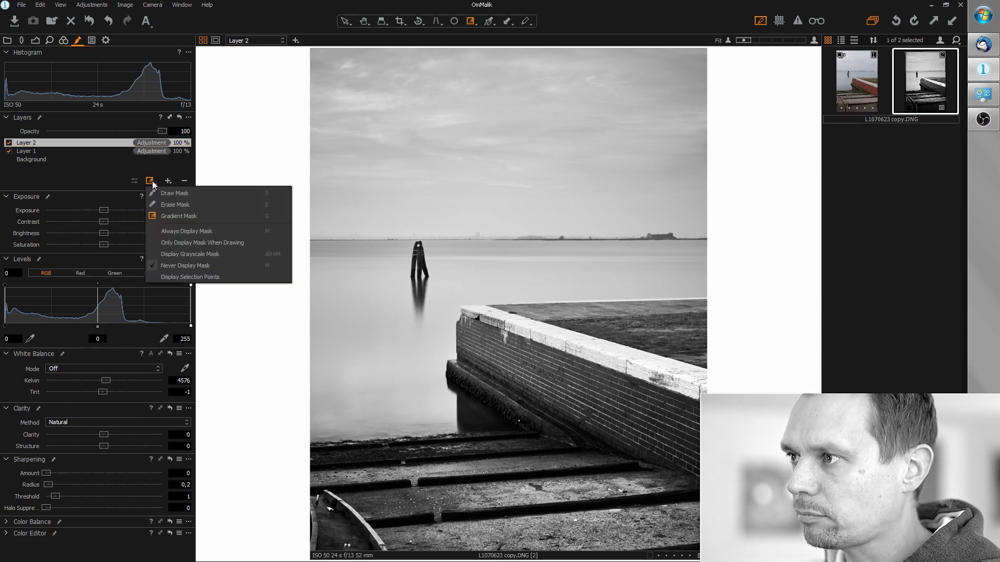
pyautogui.click(190, 195)
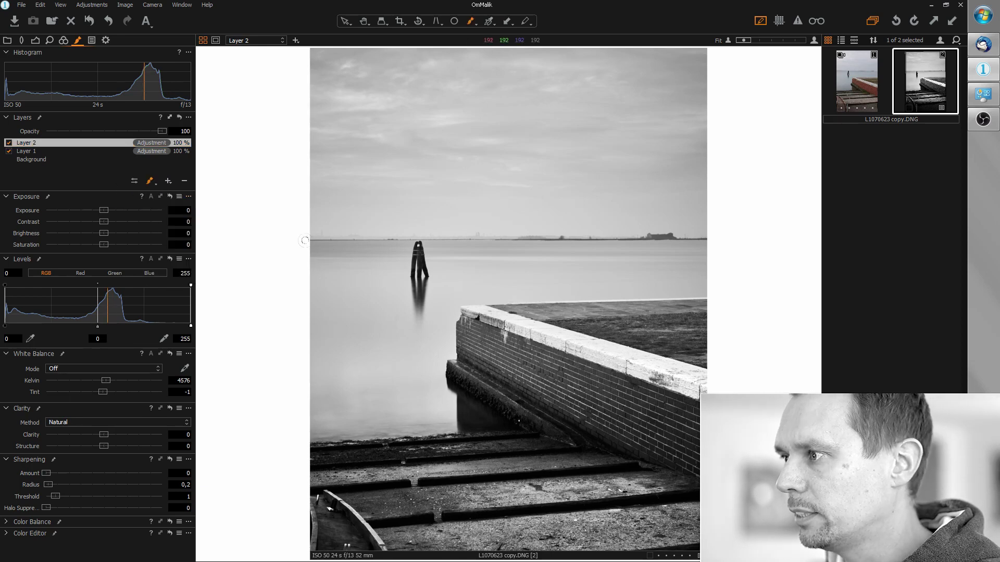
pyautogui.rightClick(326, 240)
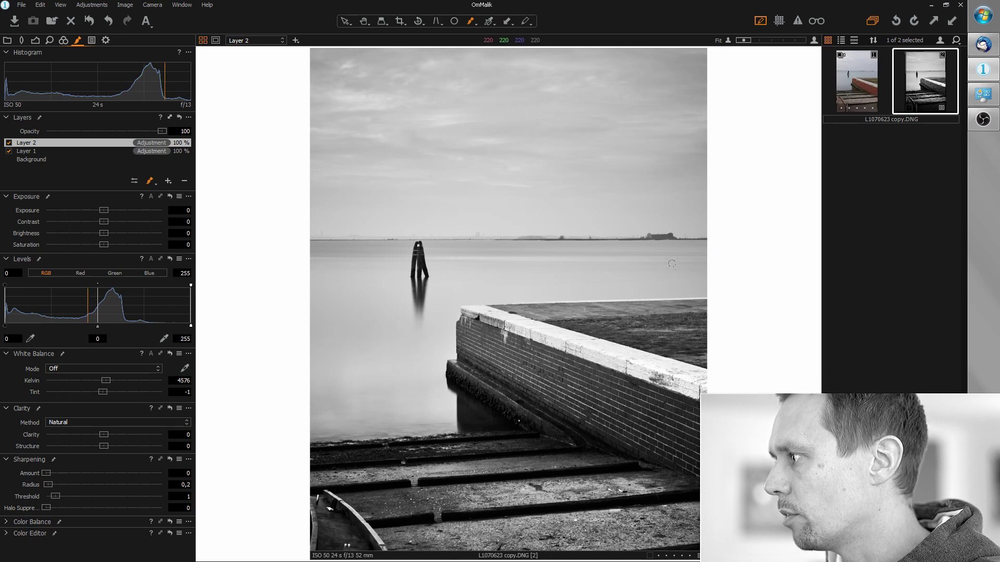
pyautogui.rightClick(649, 233)
pyautogui.moveTo(685, 269); pyautogui.dragTo(684, 270)
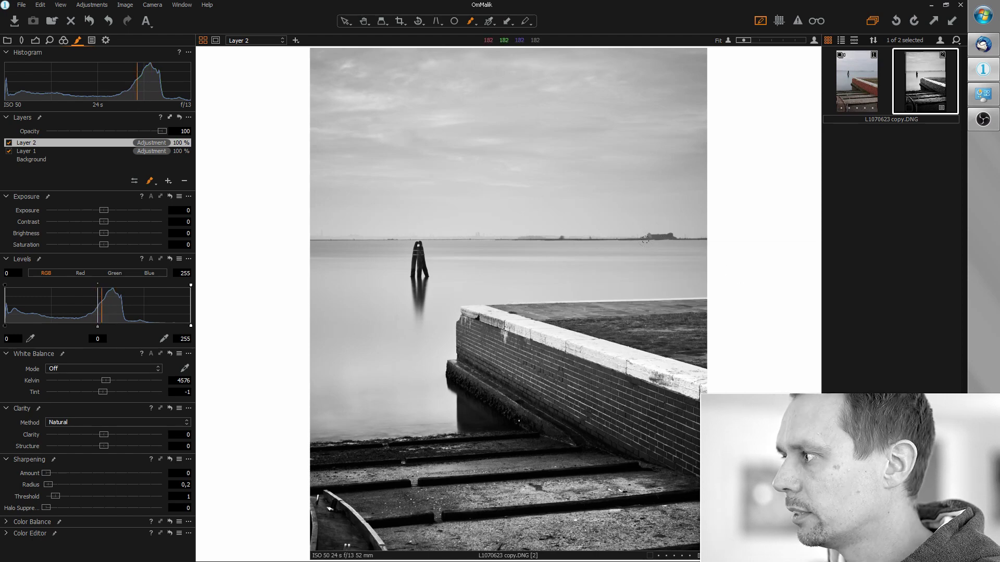
pyautogui.rightClick(663, 231)
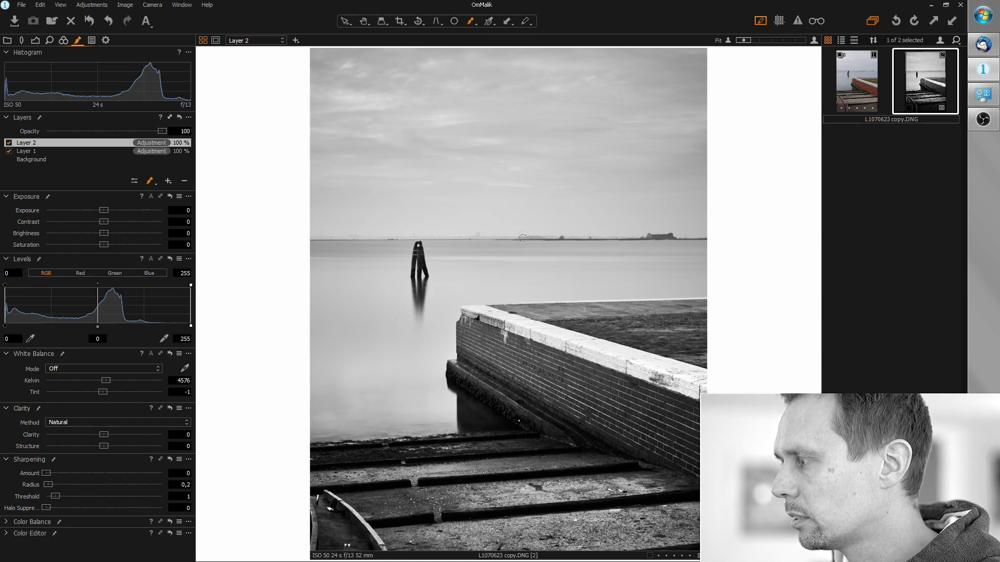
pyautogui.moveTo(697, 266)
pyautogui.mouseDown()
pyautogui.moveTo(411, 266)
pyautogui.moveTo(290, 240)
pyautogui.mouseUp()
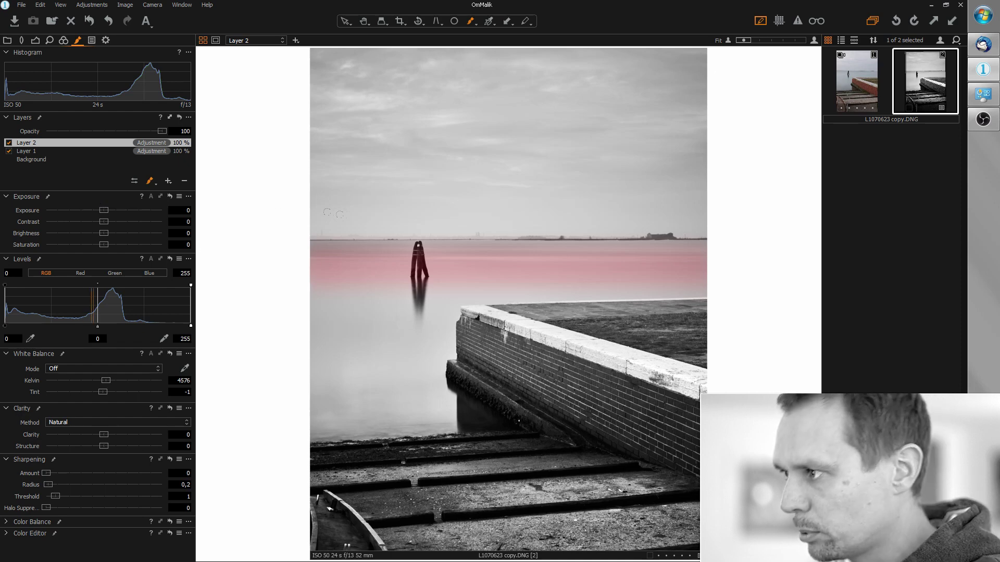
# Step: Brighten the masked water by setting Layer 2's Exposure to 0.79
pyautogui.press('m')
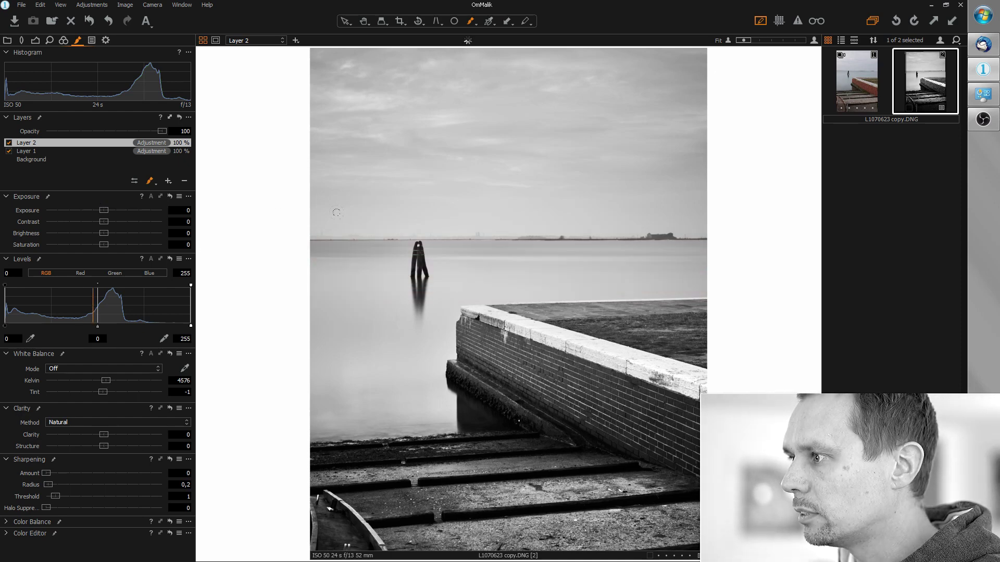
pyautogui.moveTo(105, 209); pyautogui.dragTo(117, 213)
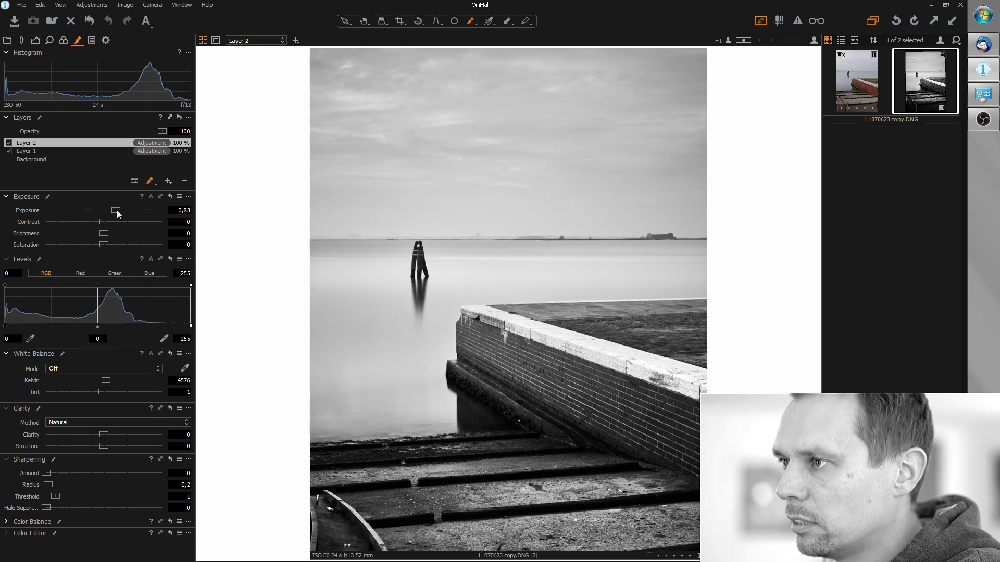
pyautogui.moveTo(116, 209); pyautogui.dragTo(116, 210)
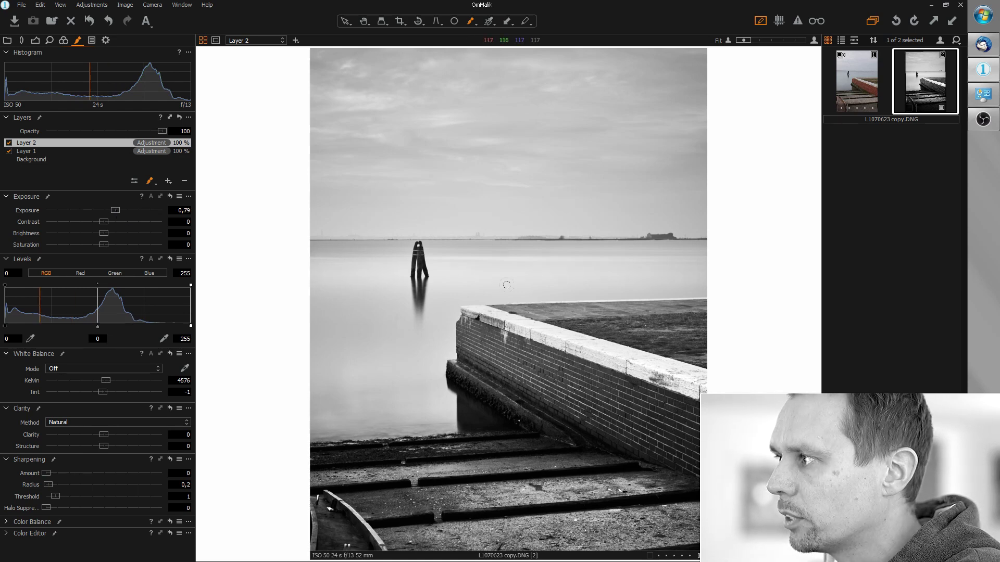
pyautogui.press('v')
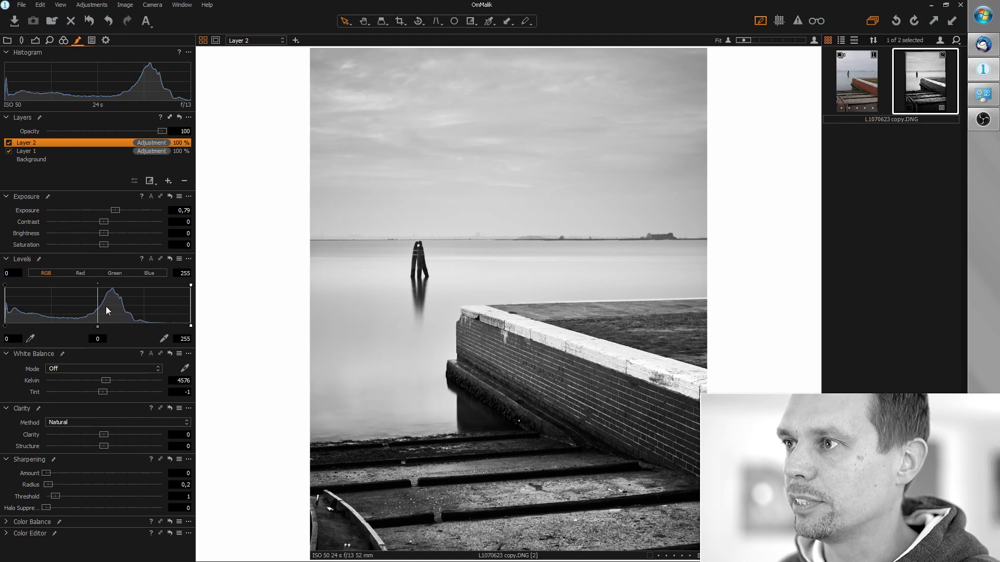
pyautogui.click(167, 180)
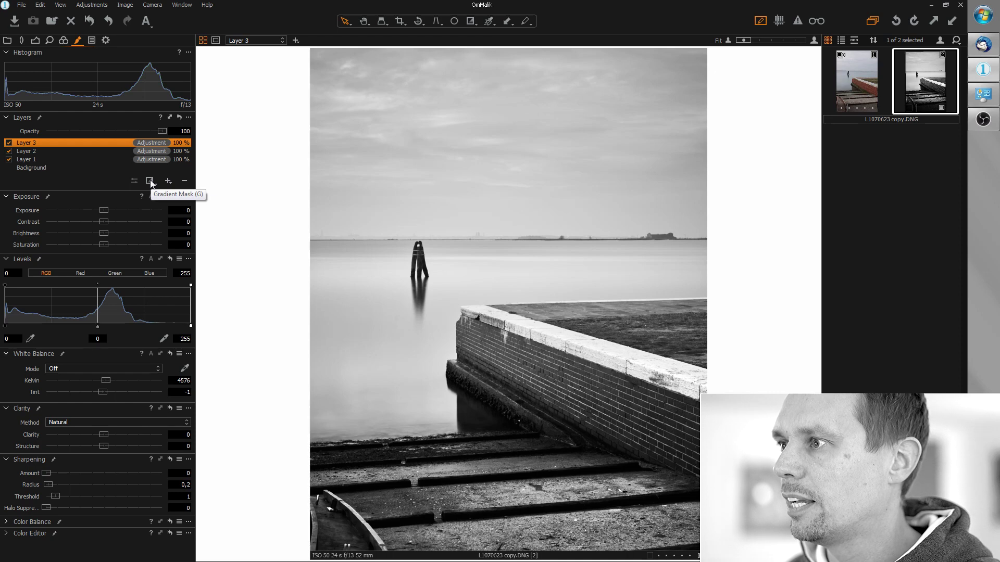
# Step: Give Layer 3 a gradient sky mask and set its Levels to 108, -0,77 and 209
pyautogui.click(150, 181)
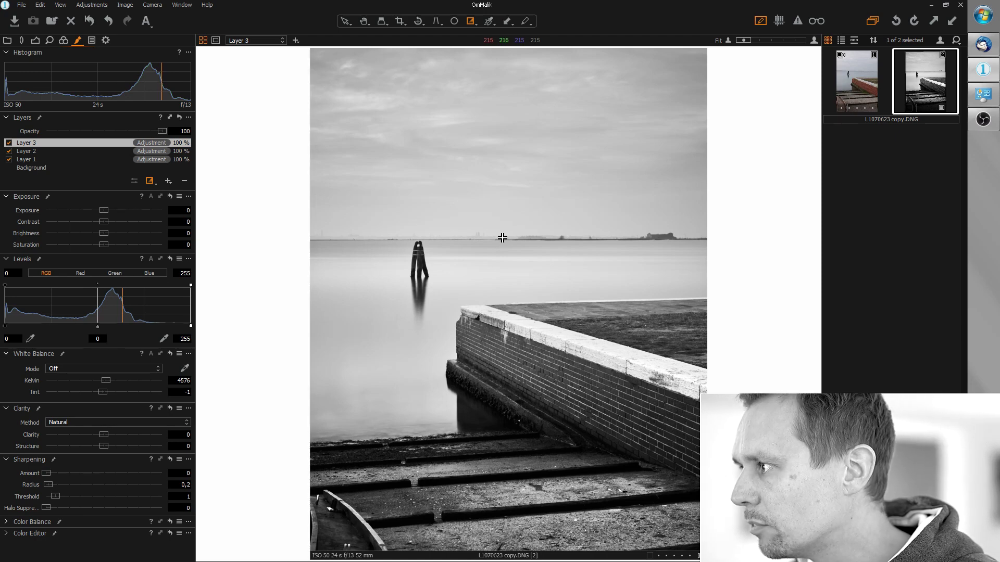
pyautogui.moveTo(502, 237); pyautogui.dragTo(503, 262)
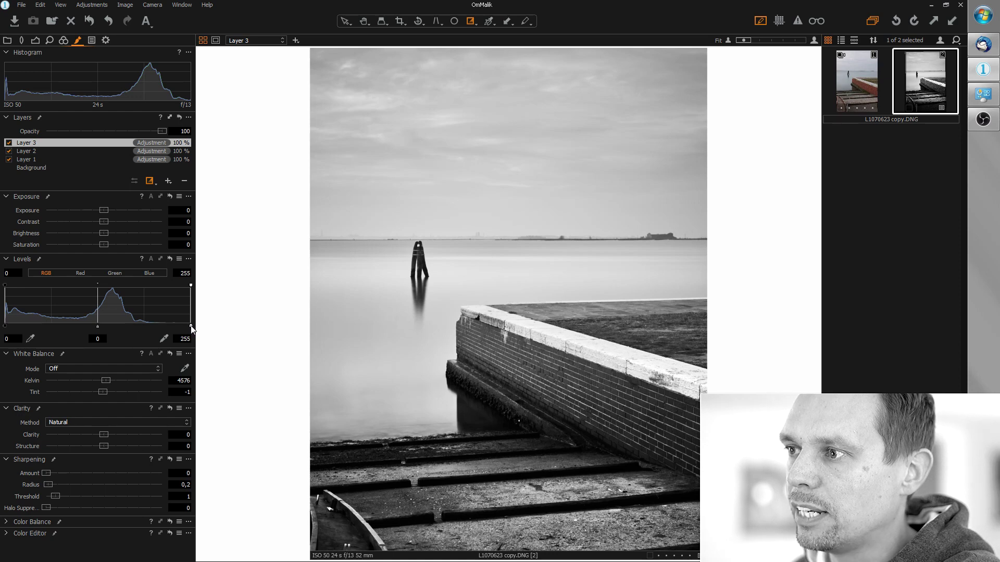
pyautogui.moveTo(191, 326); pyautogui.dragTo(159, 326)
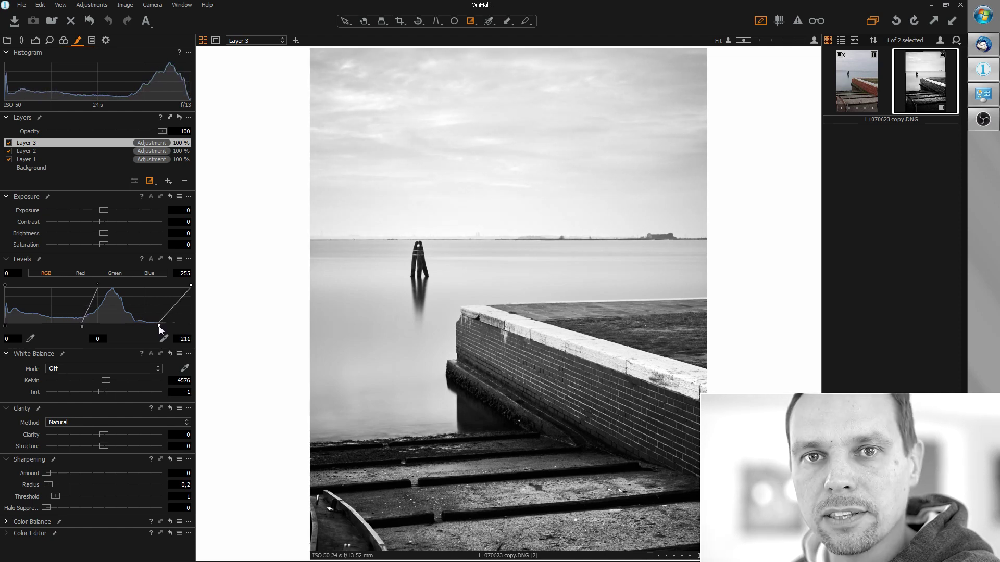
pyautogui.moveTo(158, 326); pyautogui.dragTo(157, 326)
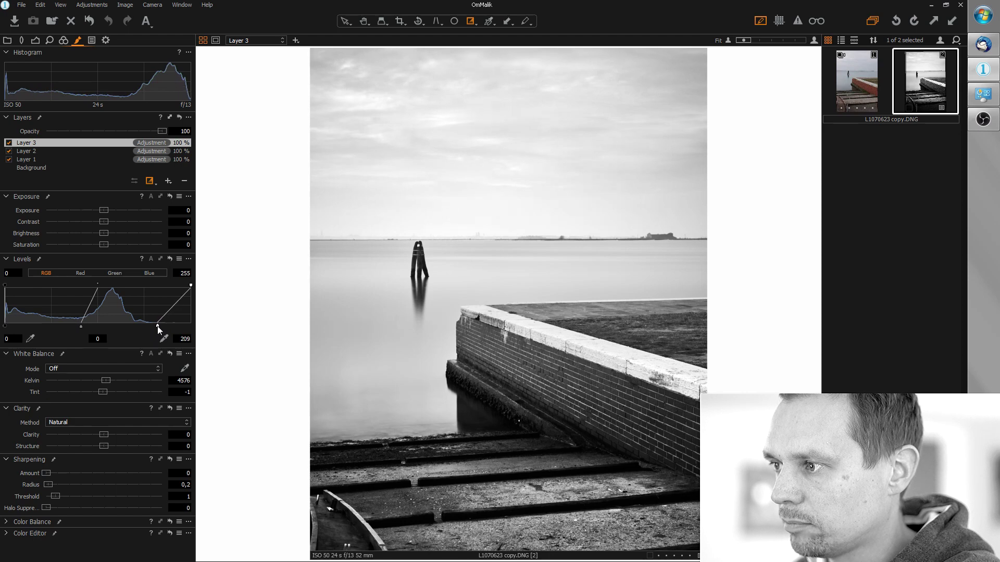
pyautogui.moveTo(5, 326); pyautogui.dragTo(82, 322)
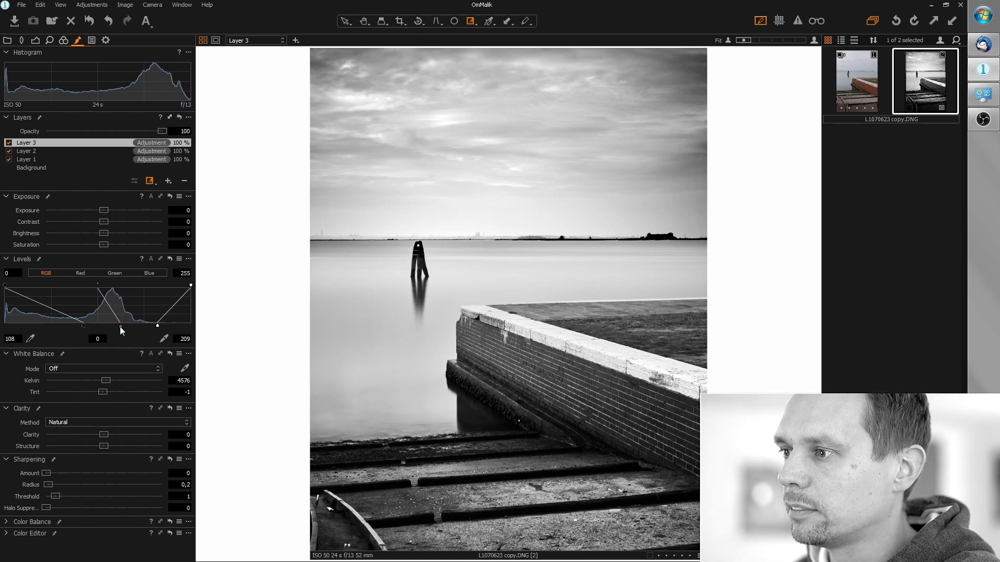
pyautogui.moveTo(128, 328); pyautogui.dragTo(148, 327)
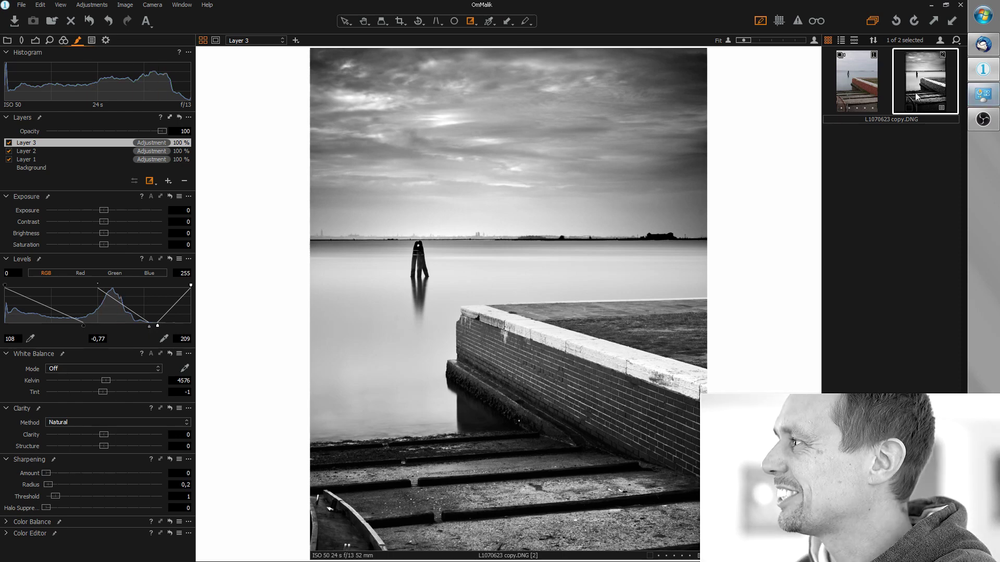
pyautogui.click(864, 86)
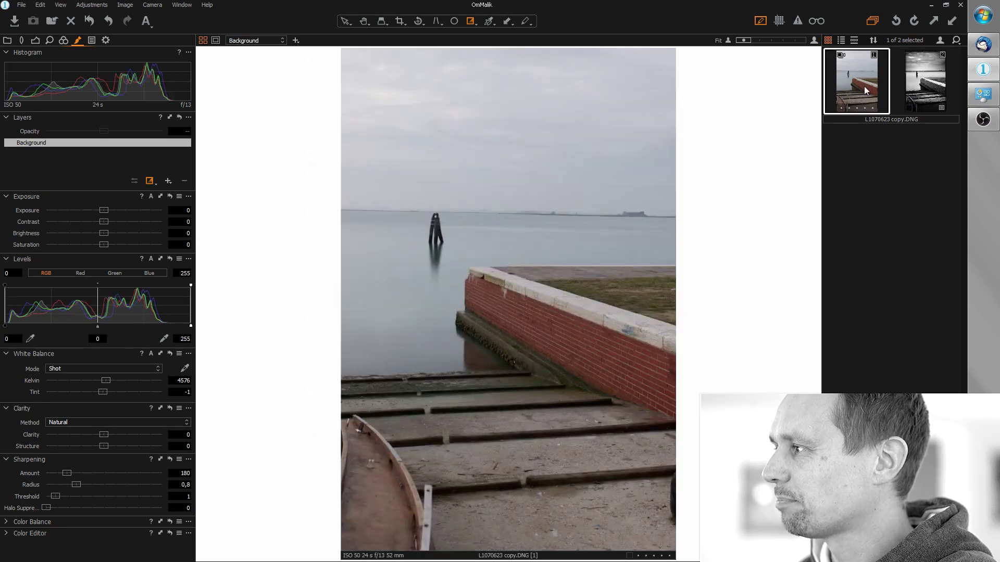
pyautogui.click(927, 85)
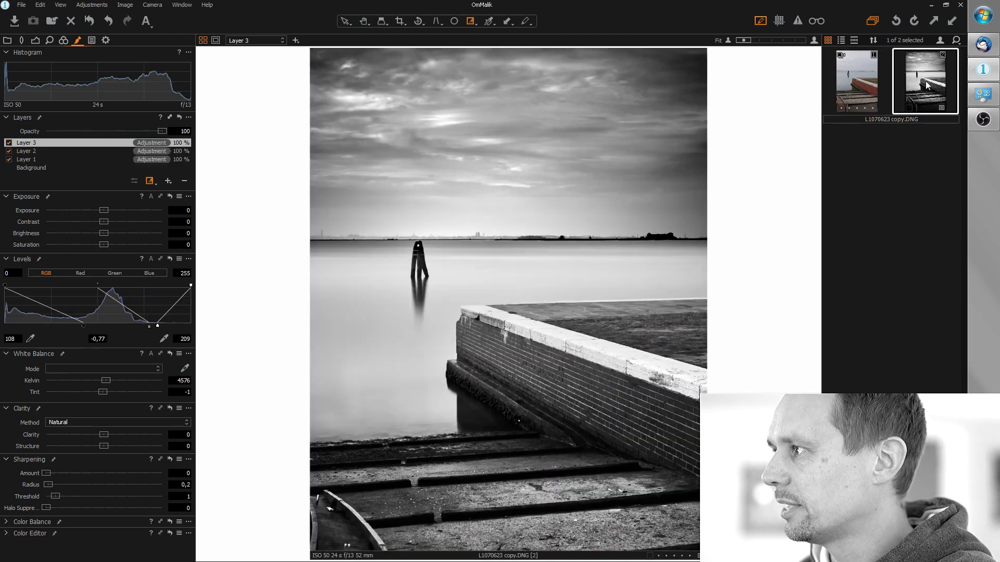